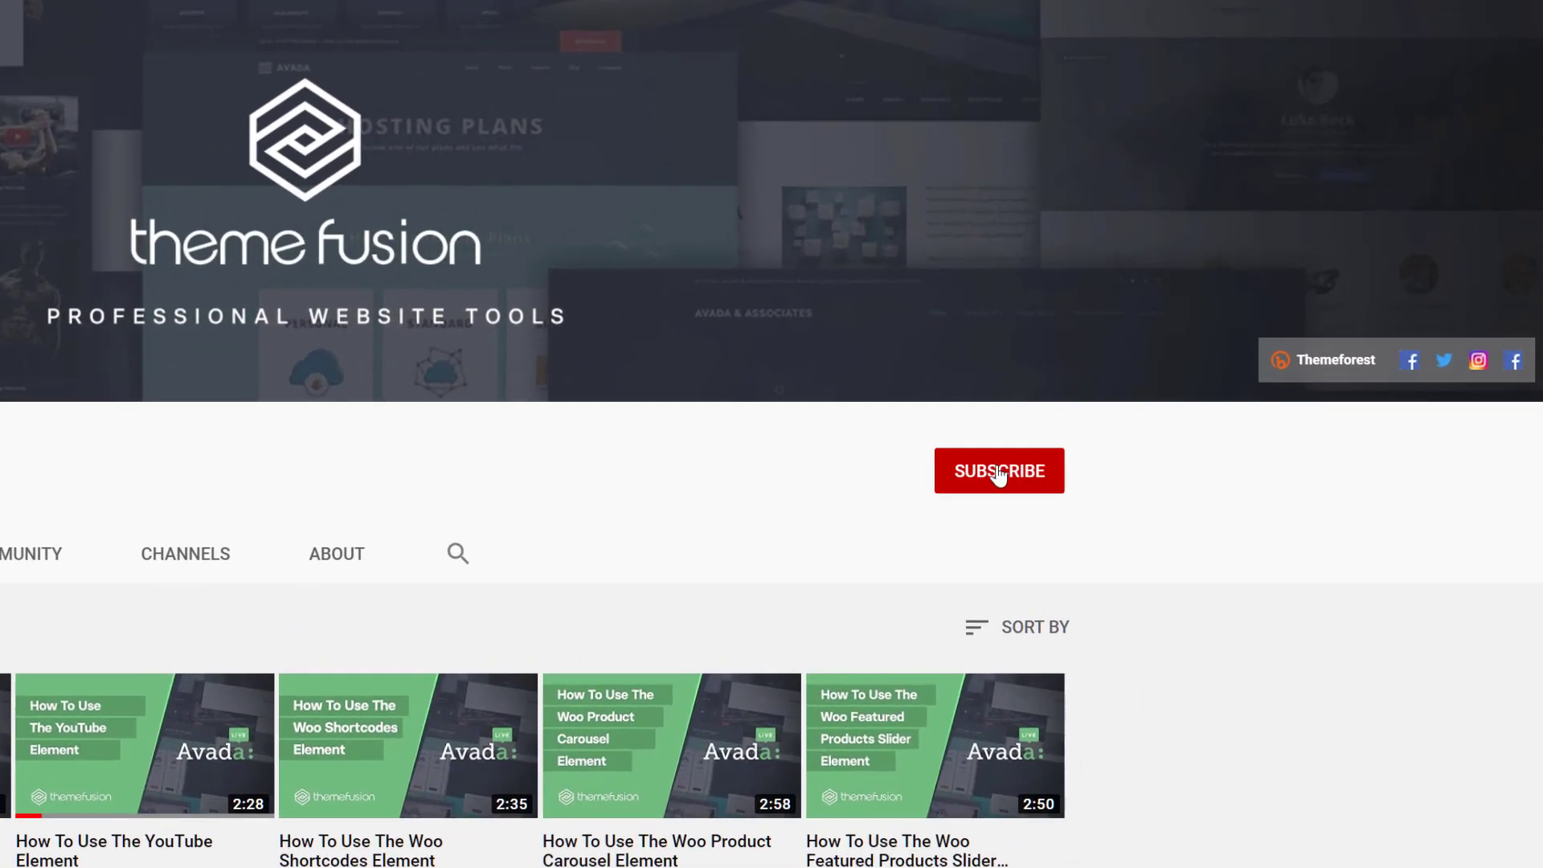
Subscribe to the ThemeFusion YouTube channel and set its notifications to All
{"action": "left_click", "coordinate": [990, 474]}
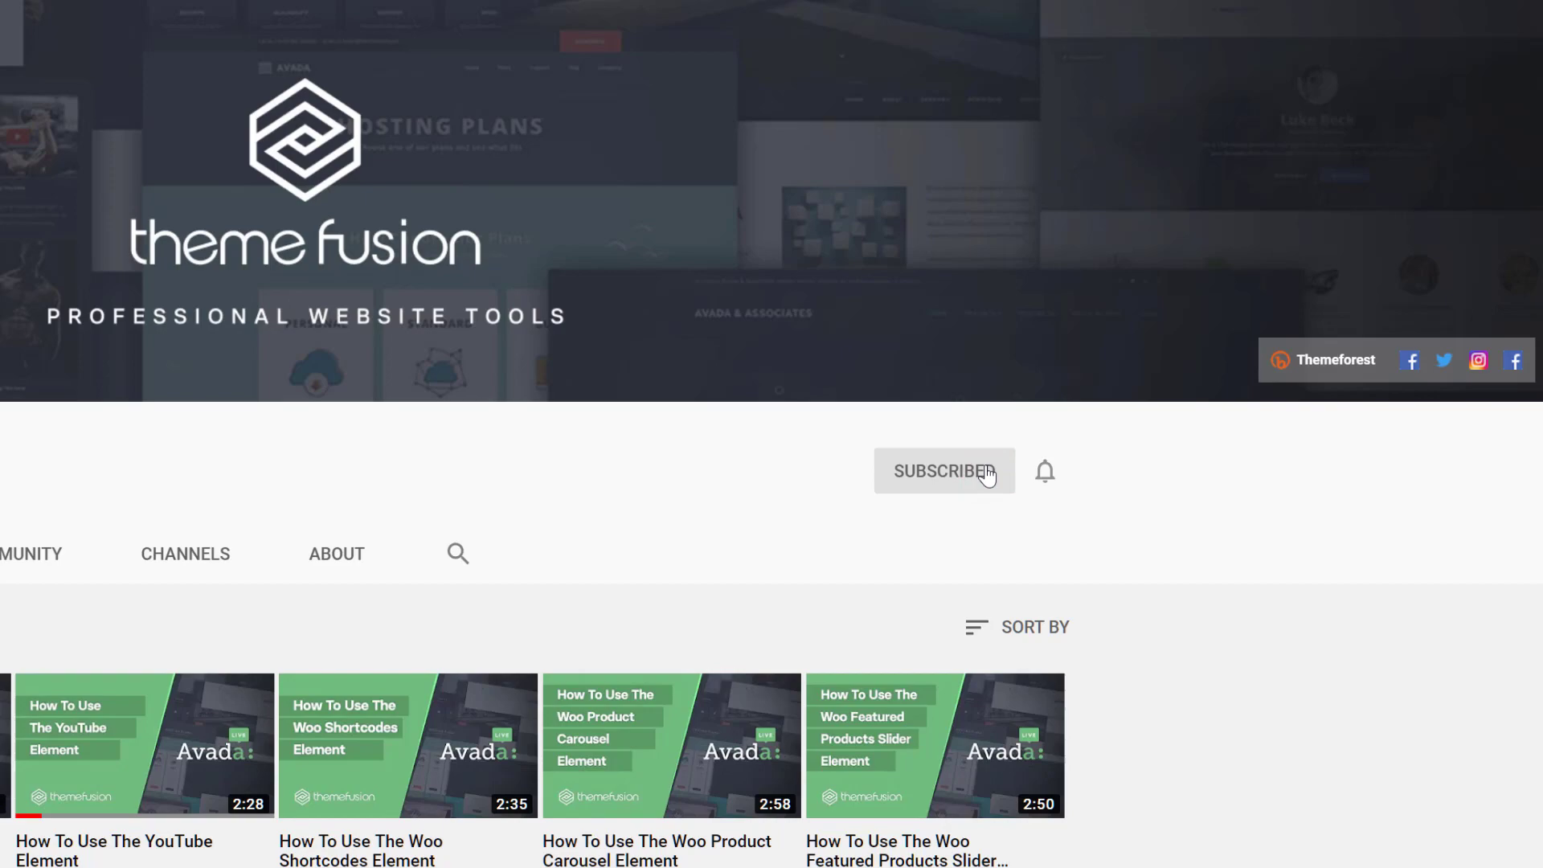
{"action": "left_click", "coordinate": [1045, 474]}
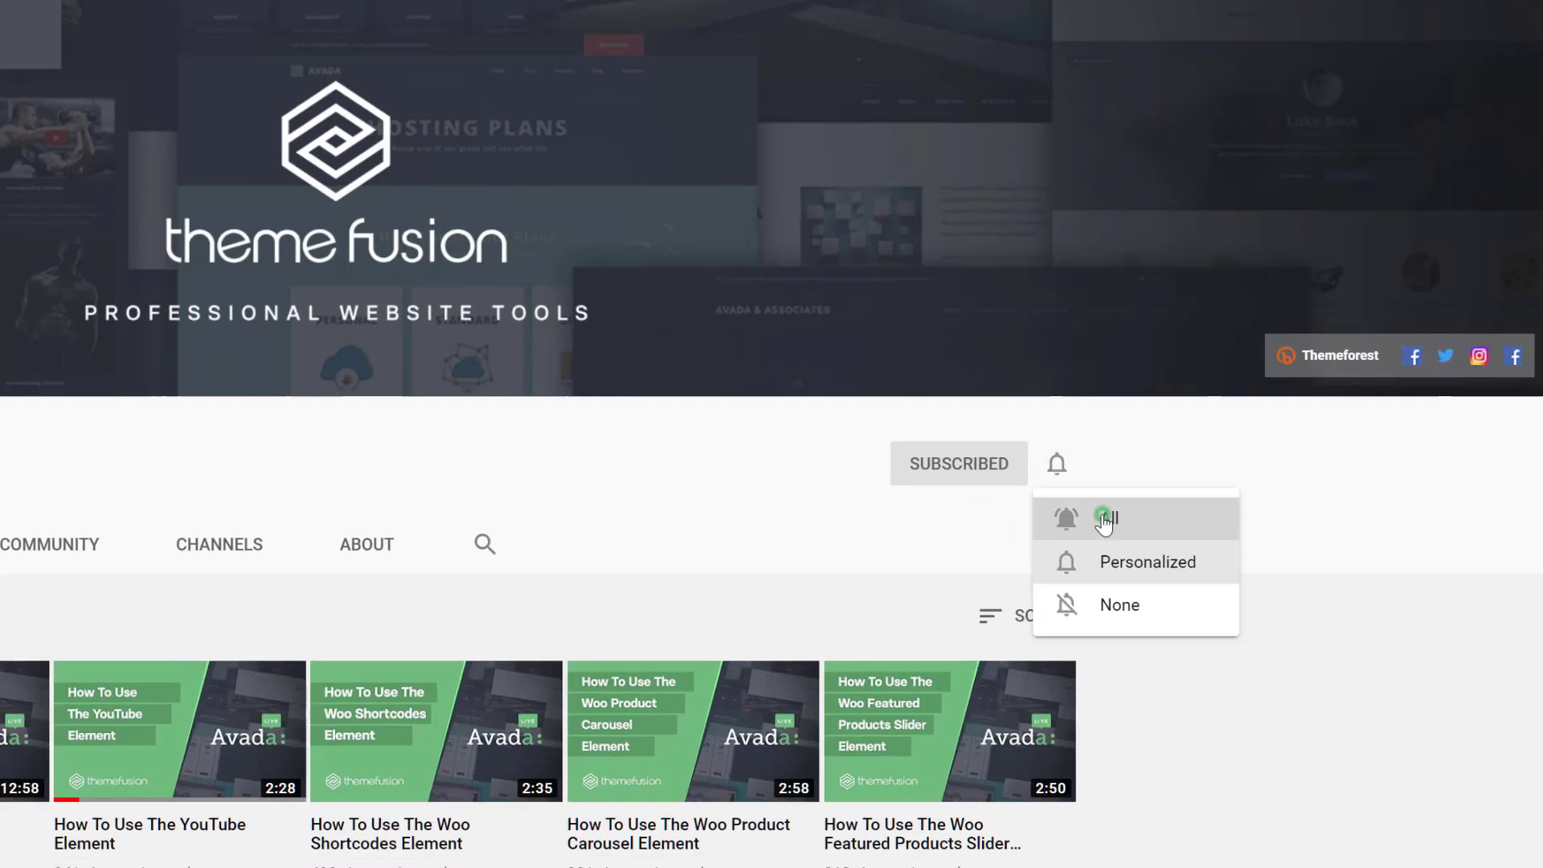
{"action": "left_click", "coordinate": [1093, 524]}
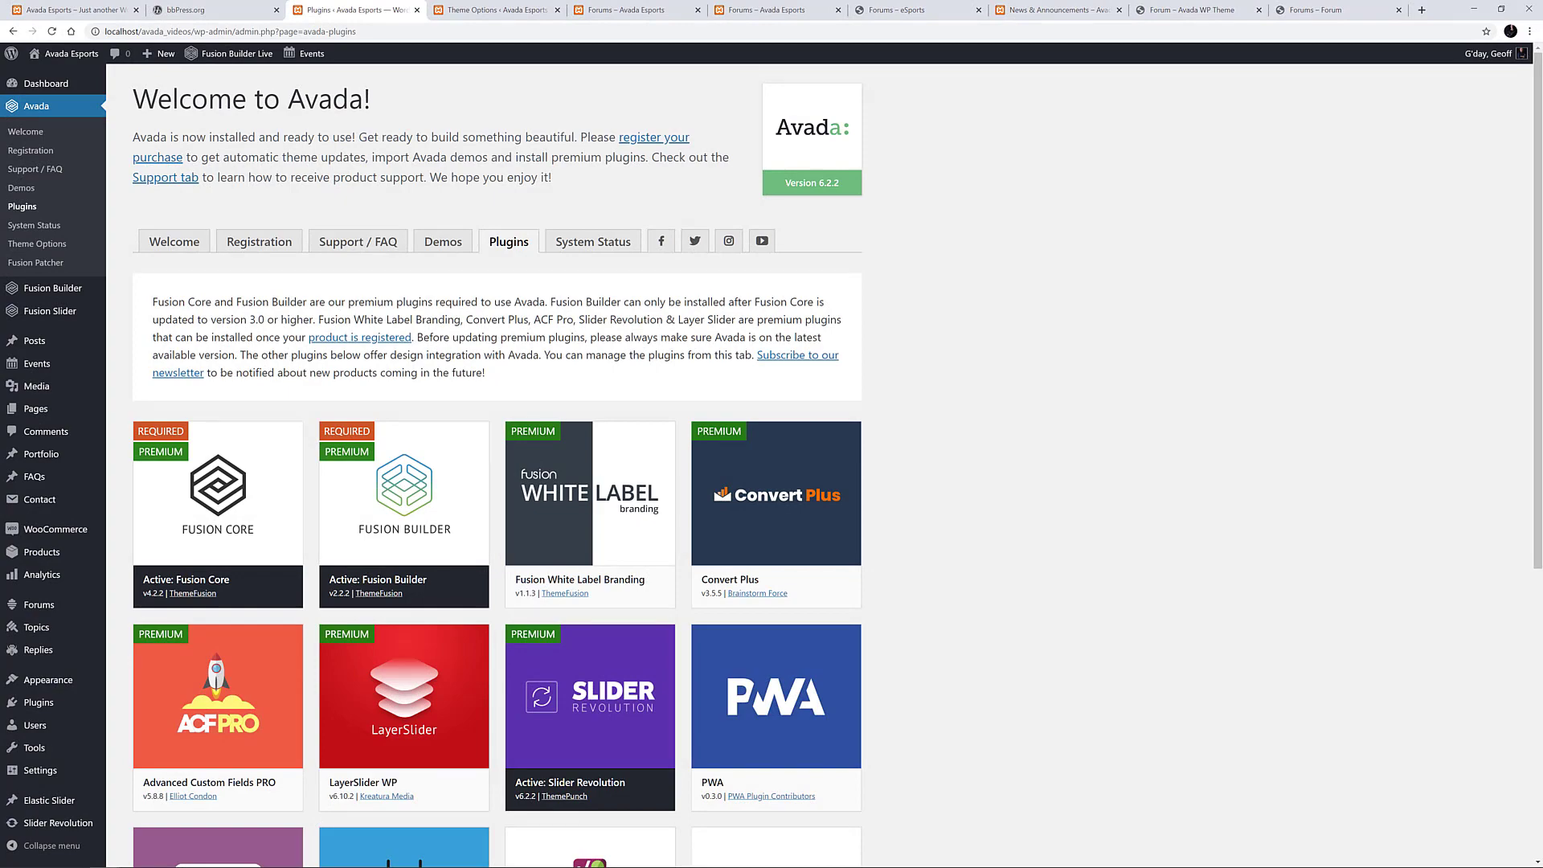
Scroll the Avada Plugins list down to the active bbPress 2.6.4 plugin
{"action": "scroll", "coordinate": [1206, 282], "scroll_direction": "down", "scroll_amount": 6}
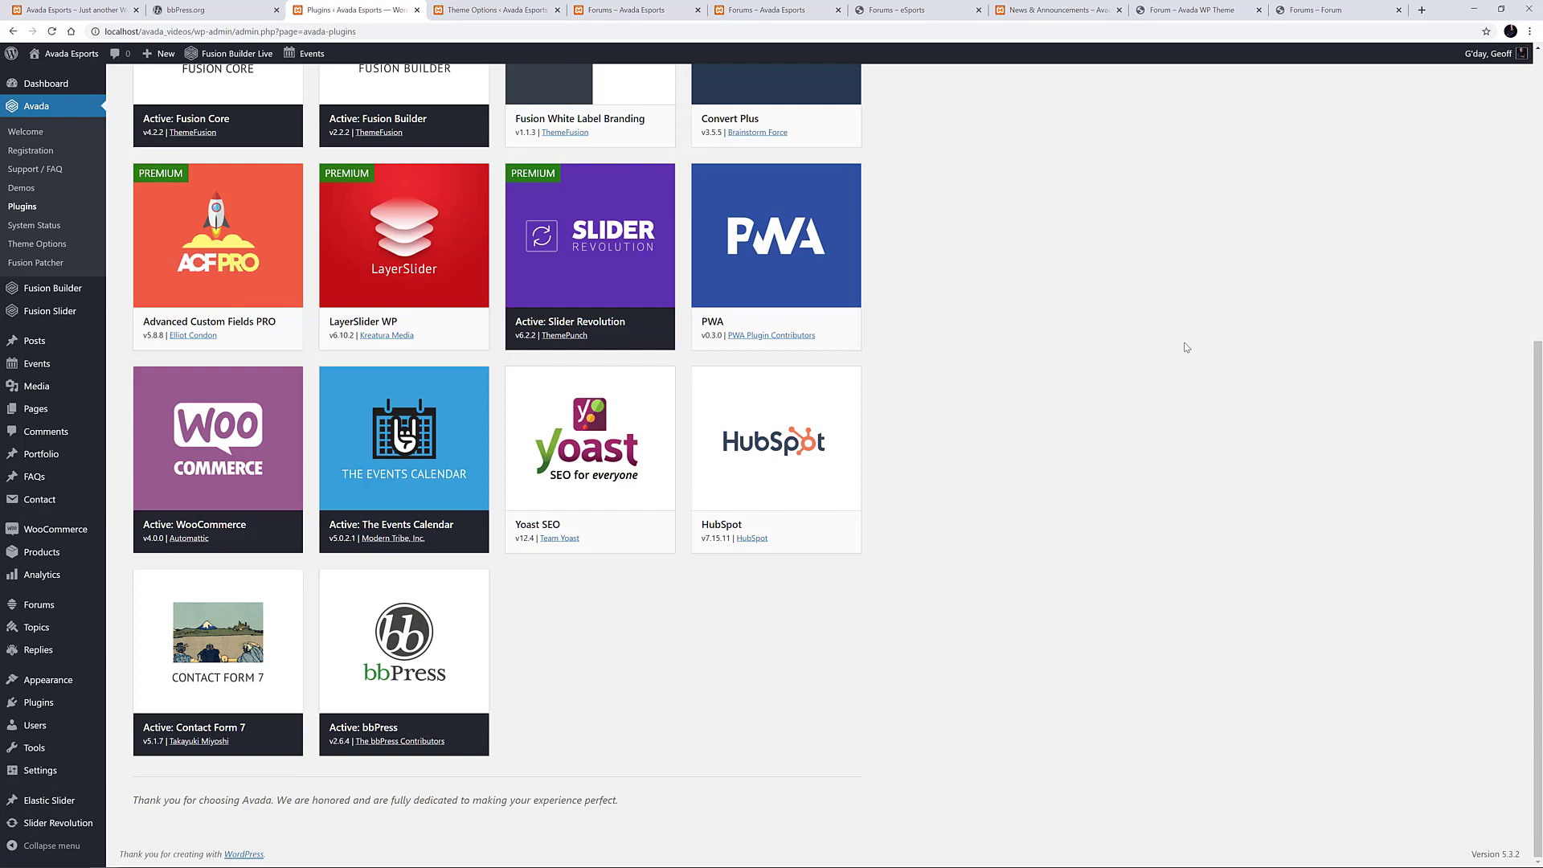
Scroll through the bbPress Forums settings and slugs, then open the All Forums list
{"action": "mouse_move", "coordinate": [84, 772]}
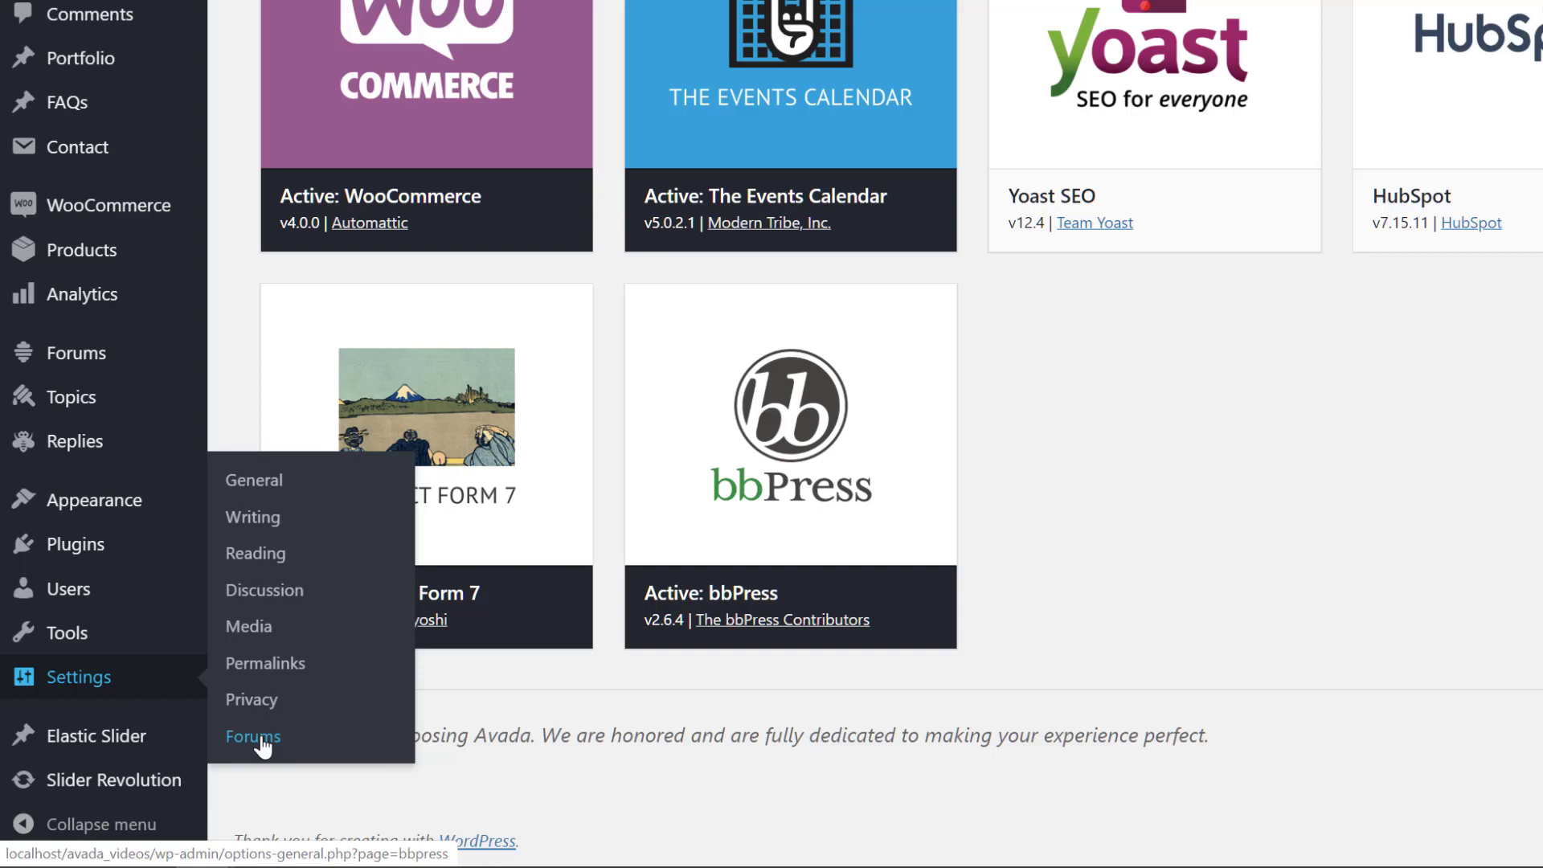
{"action": "left_click", "coordinate": [167, 784]}
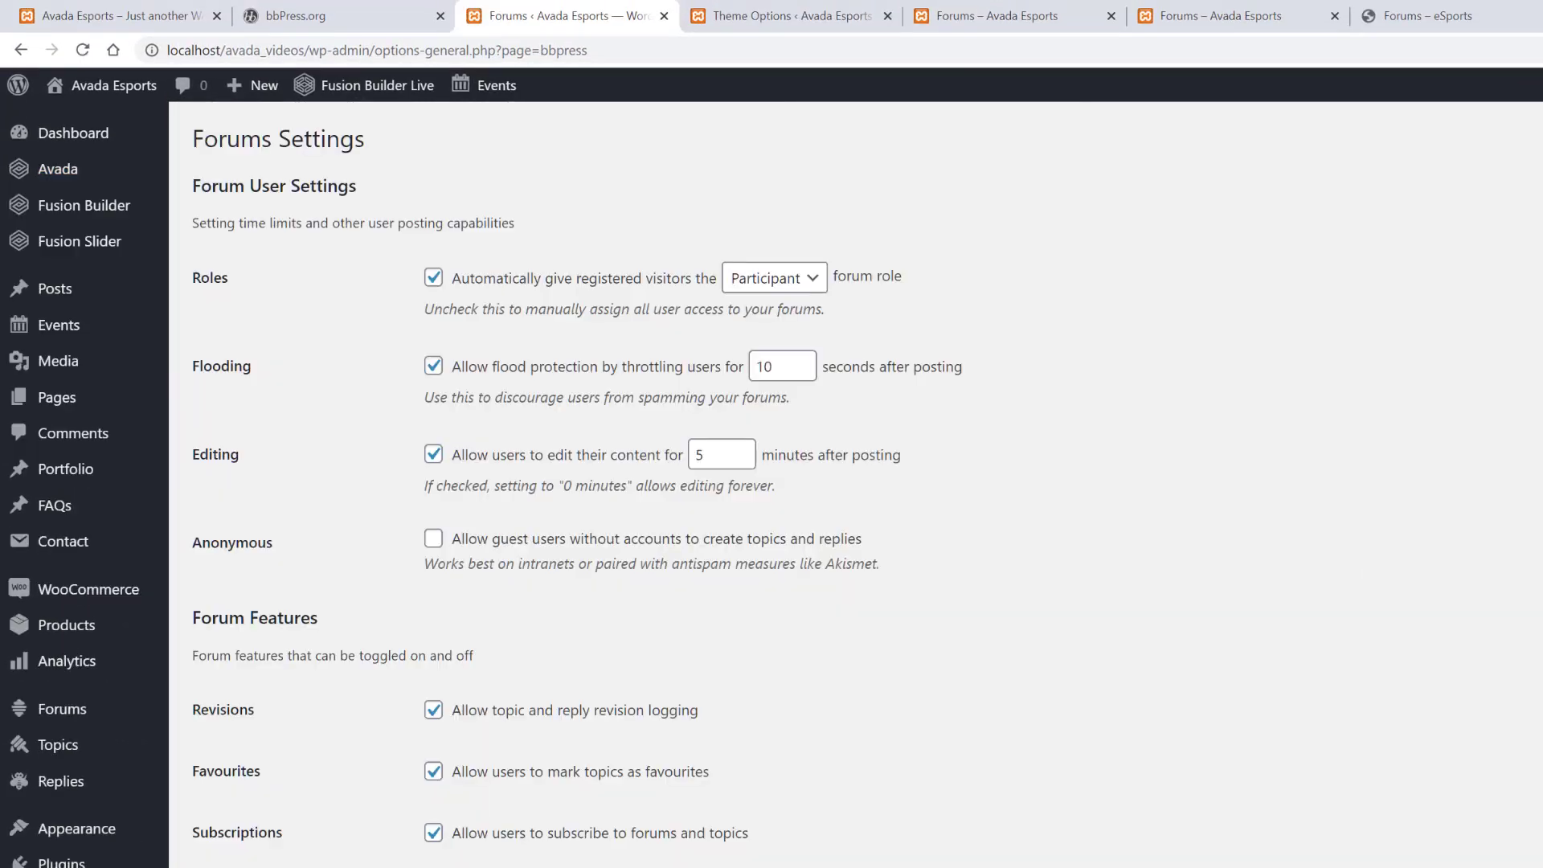
{"action": "scroll", "coordinate": [772, 483], "scroll_direction": "down", "scroll_amount": 5}
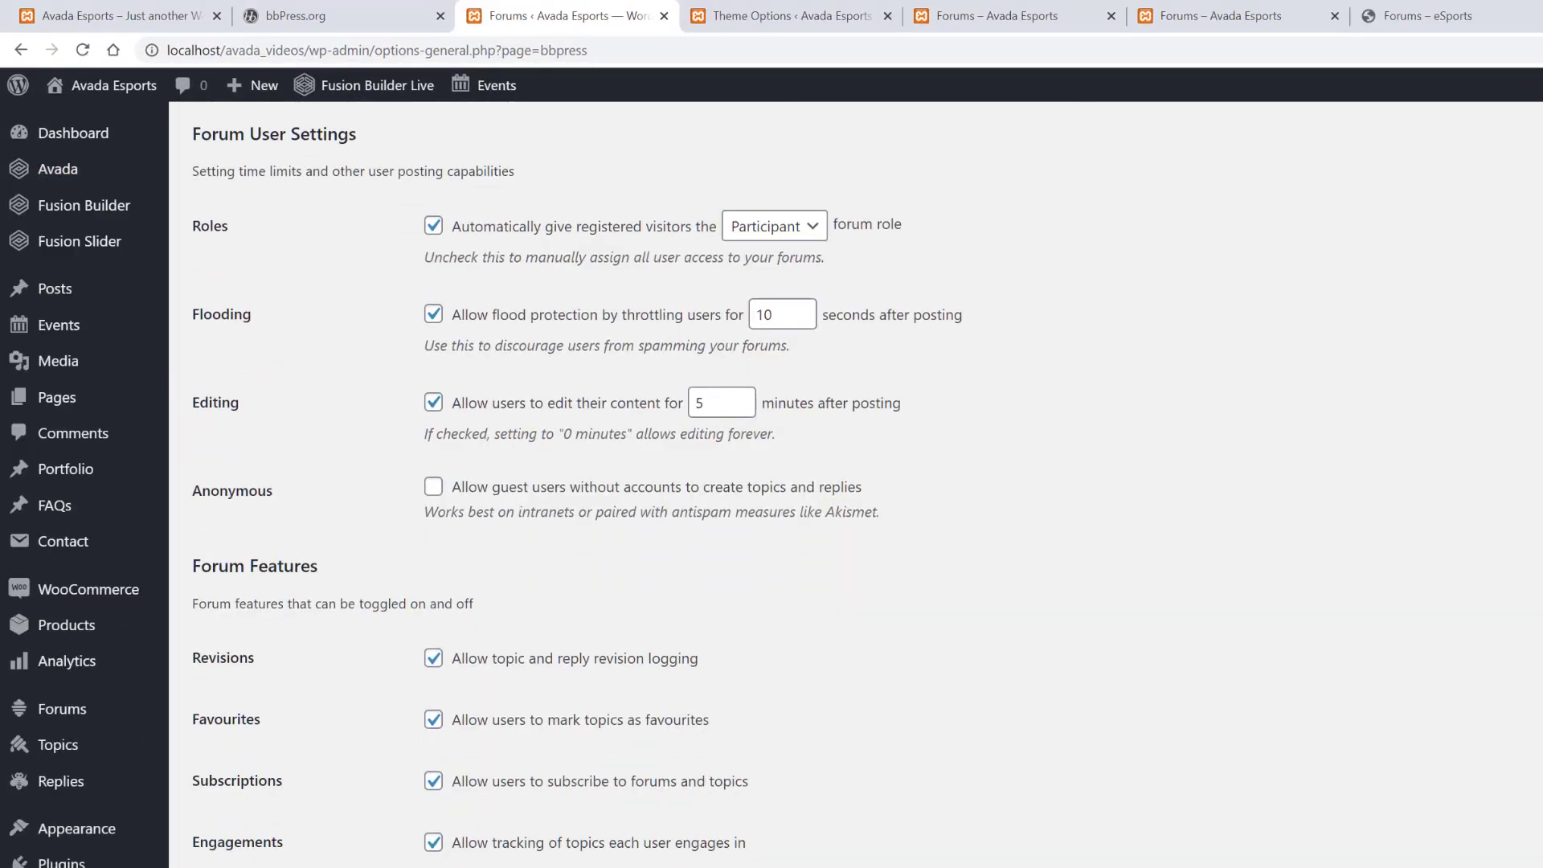
{"action": "scroll", "coordinate": [856, 482], "scroll_direction": "down", "scroll_amount": 14}
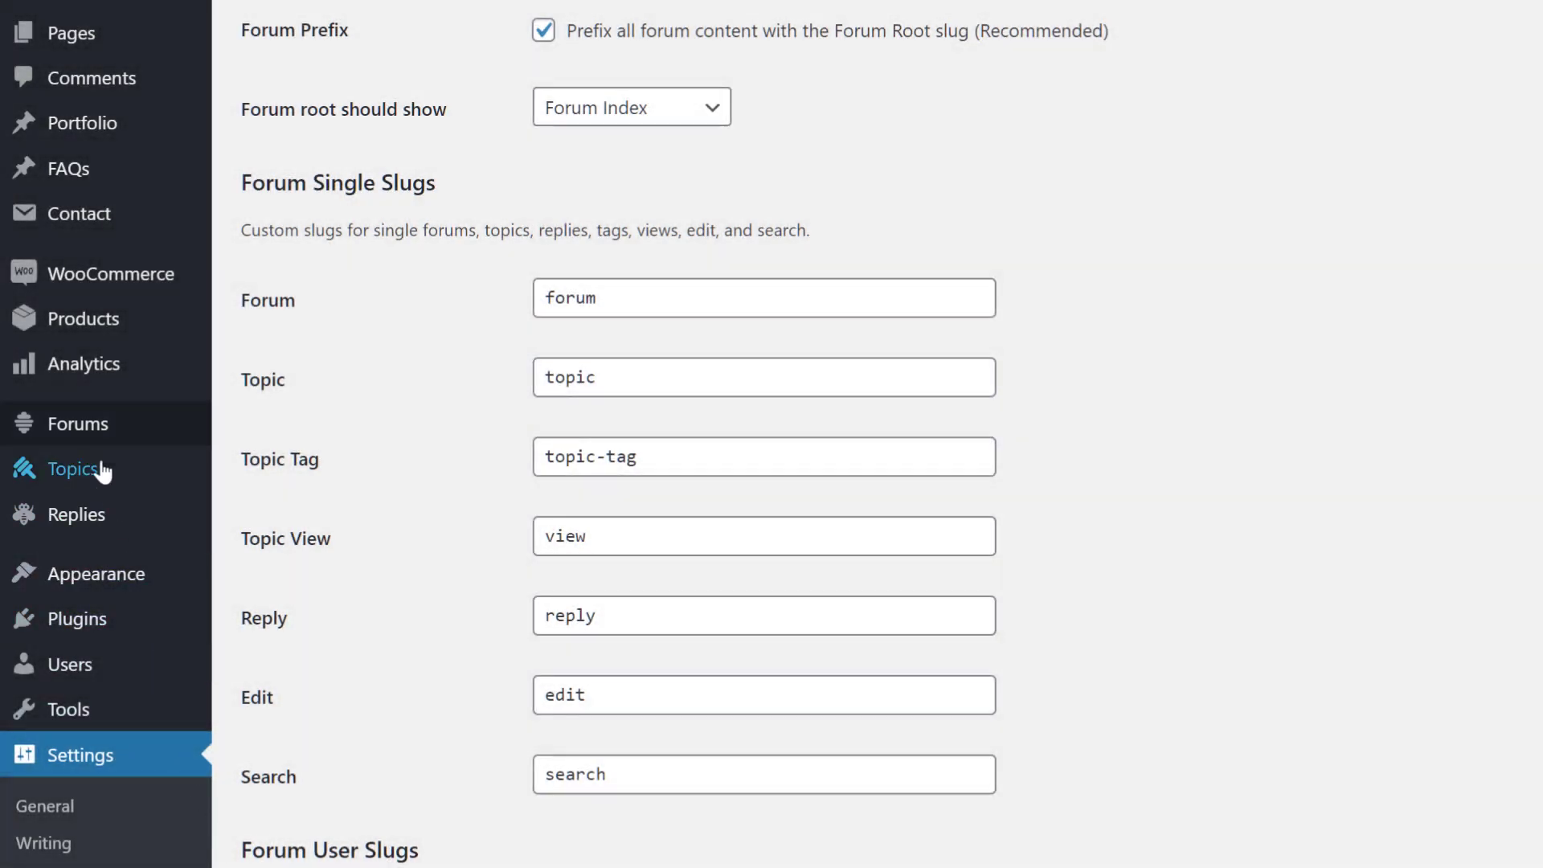
{"action": "left_click", "coordinate": [95, 433]}
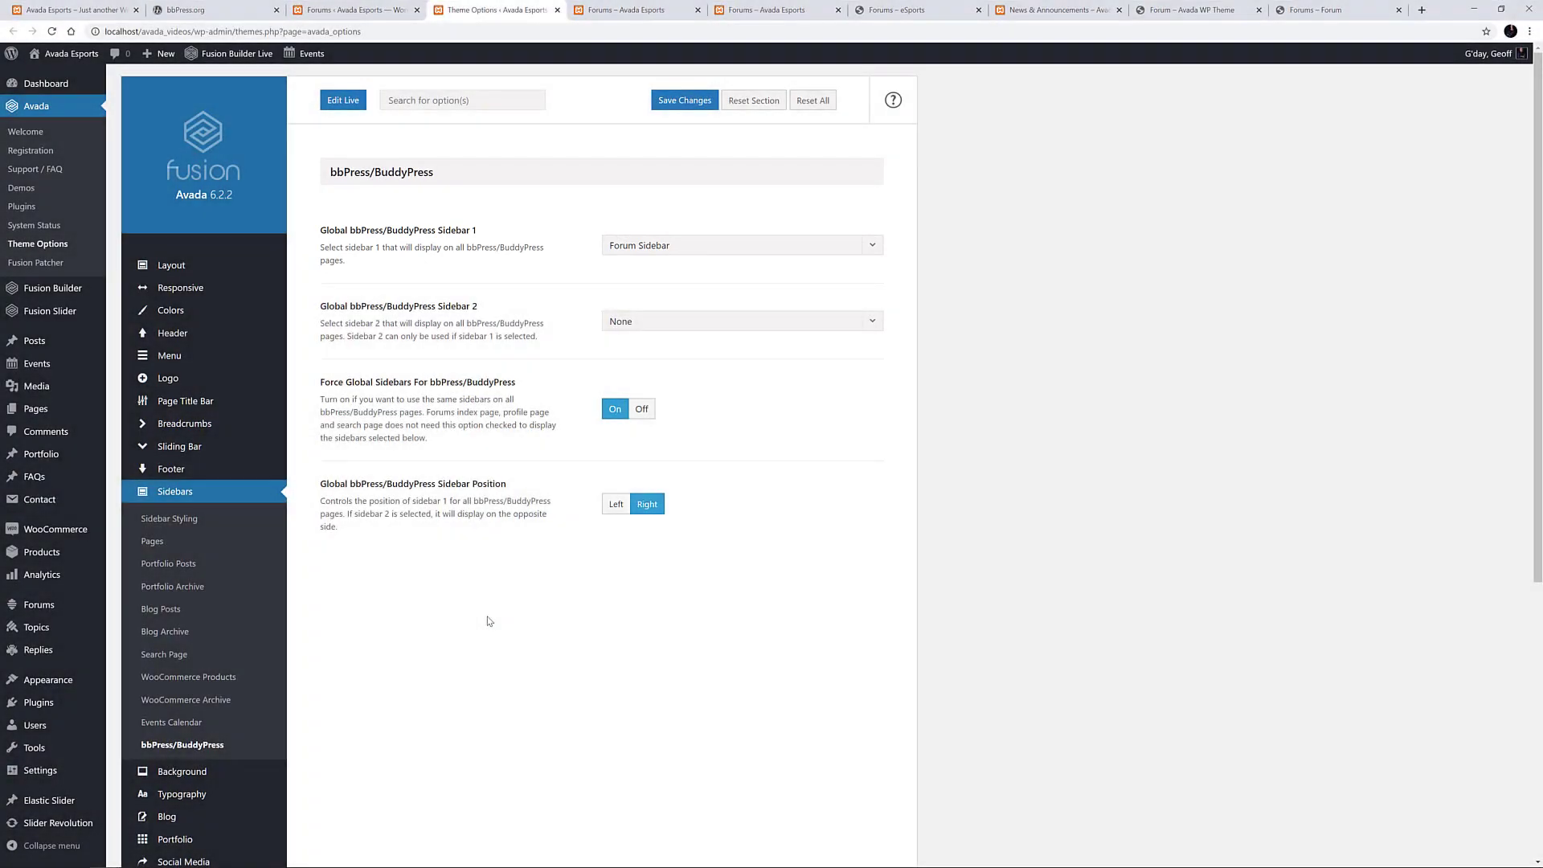
Show the bbPress section of Avada Theme Options with forum font size and header and border colours
{"action": "scroll", "coordinate": [382, 645], "scroll_direction": "down", "scroll_amount": 5}
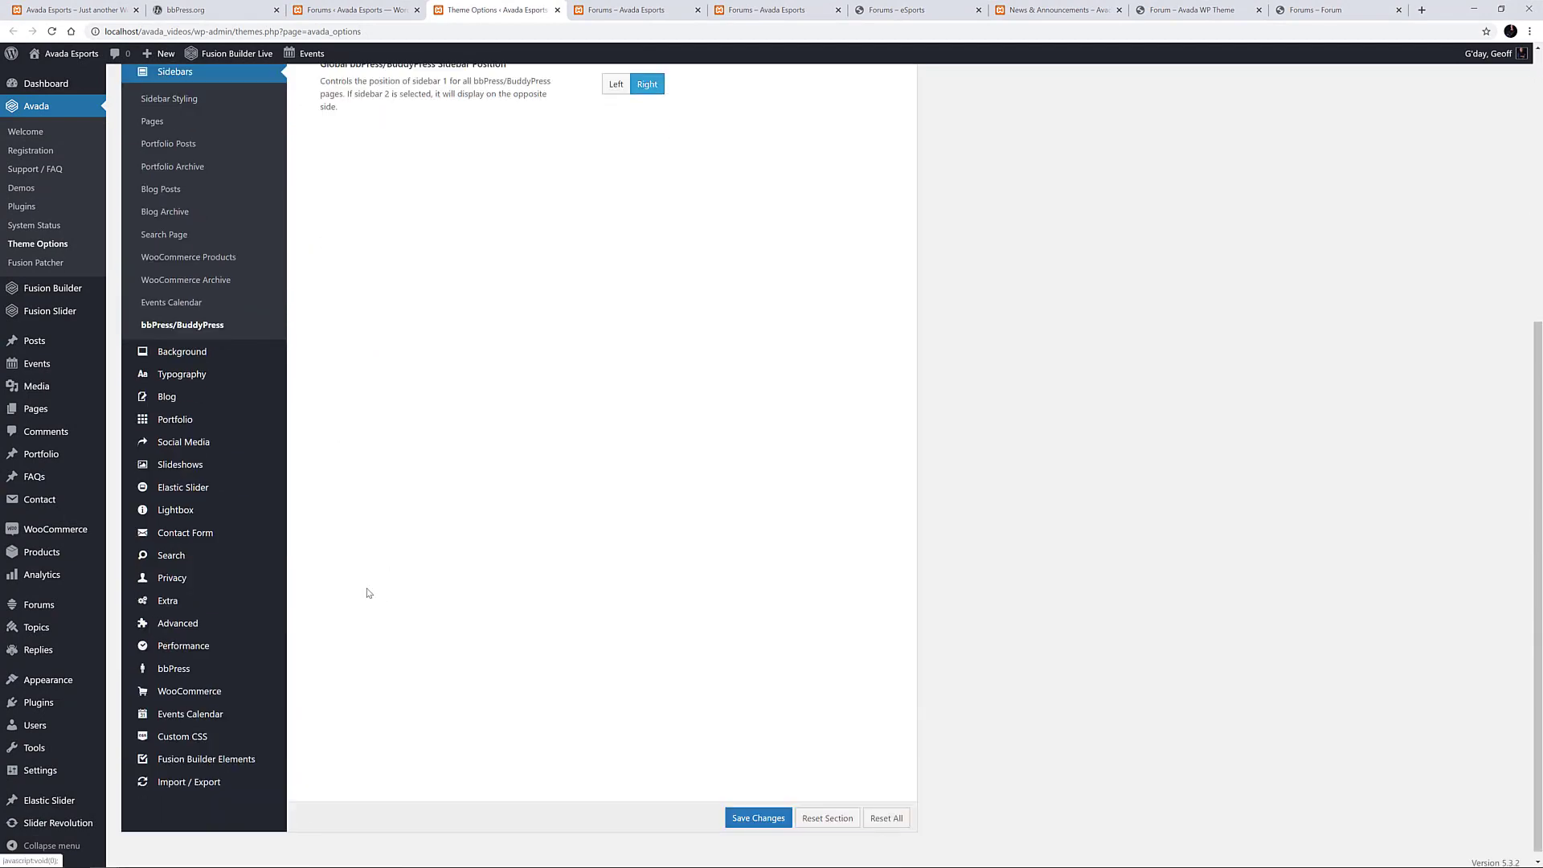
{"action": "left_click", "coordinate": [189, 669]}
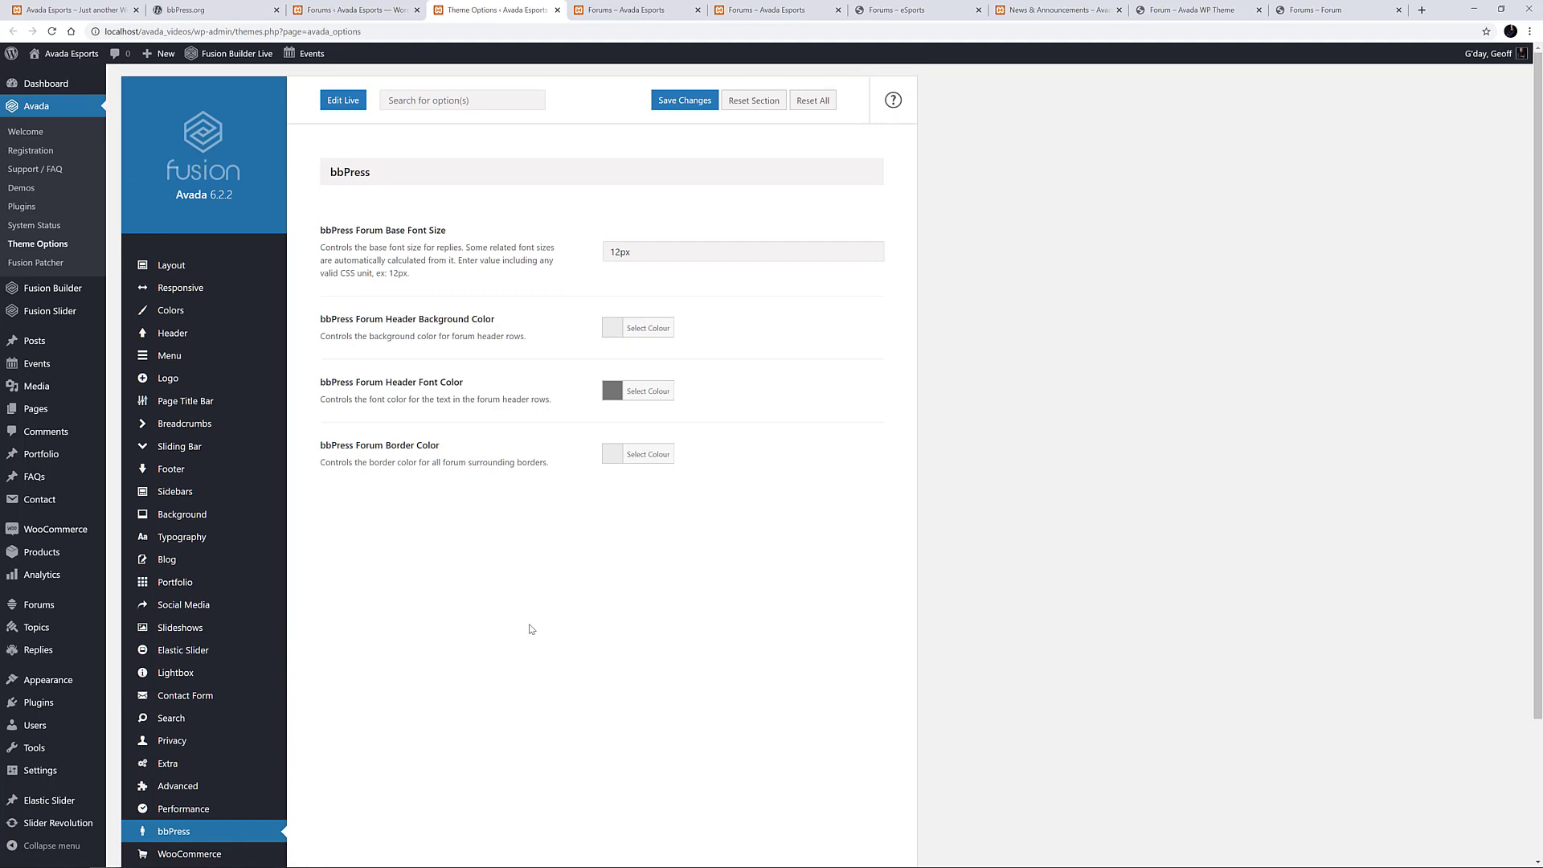
{"action": "key", "text": "ctrl+Tab"}
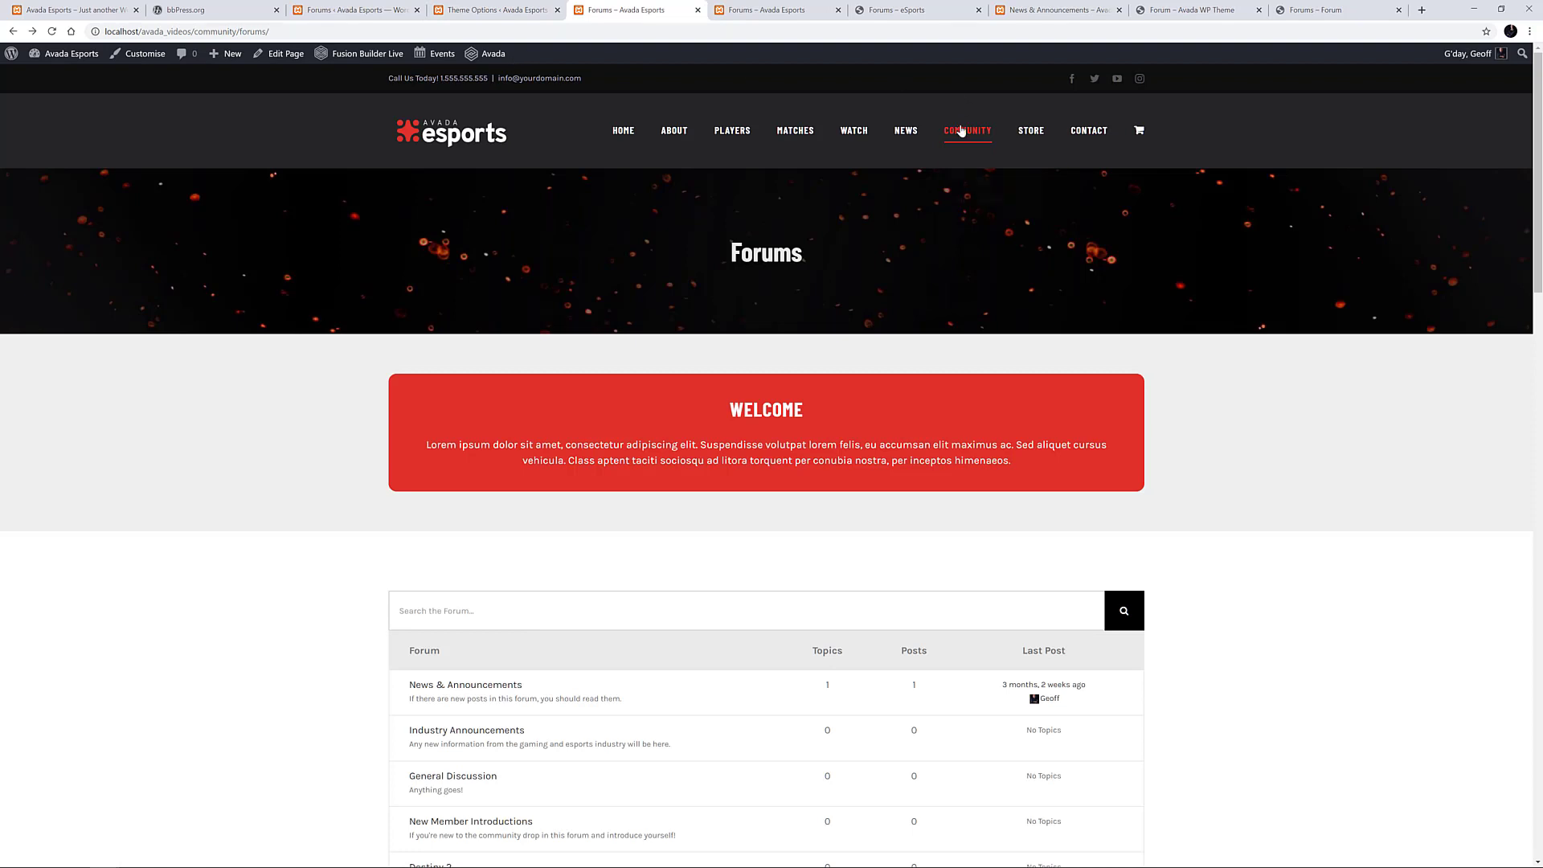
Scroll through the local Forums page, then switch to its Fusion Builder Live editor
{"action": "mouse_move", "coordinate": [962, 131]}
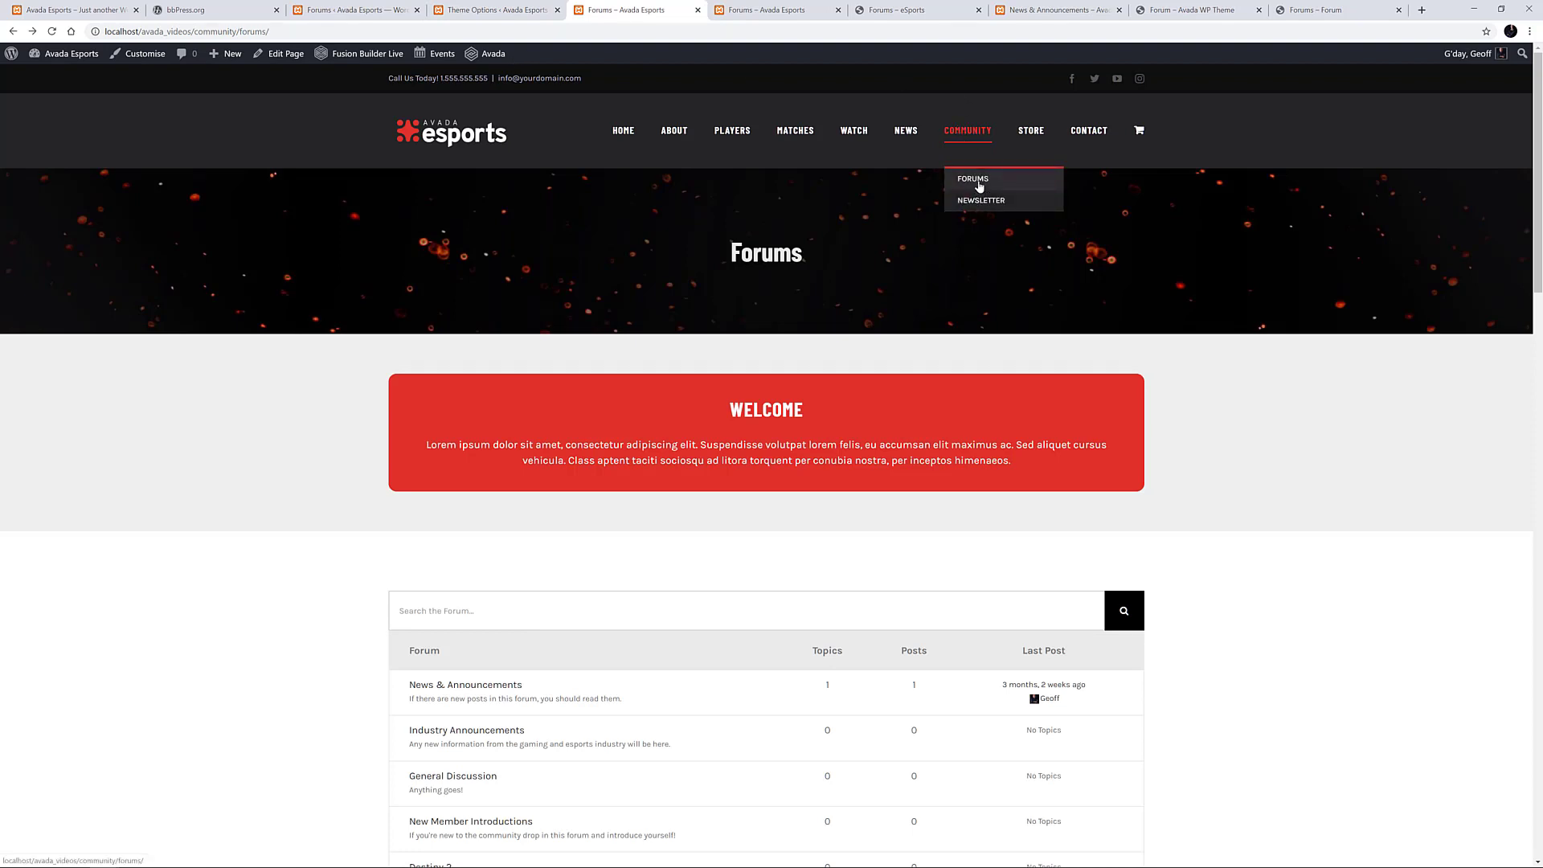
{"action": "scroll", "coordinate": [1265, 487], "scroll_direction": "down", "scroll_amount": 5}
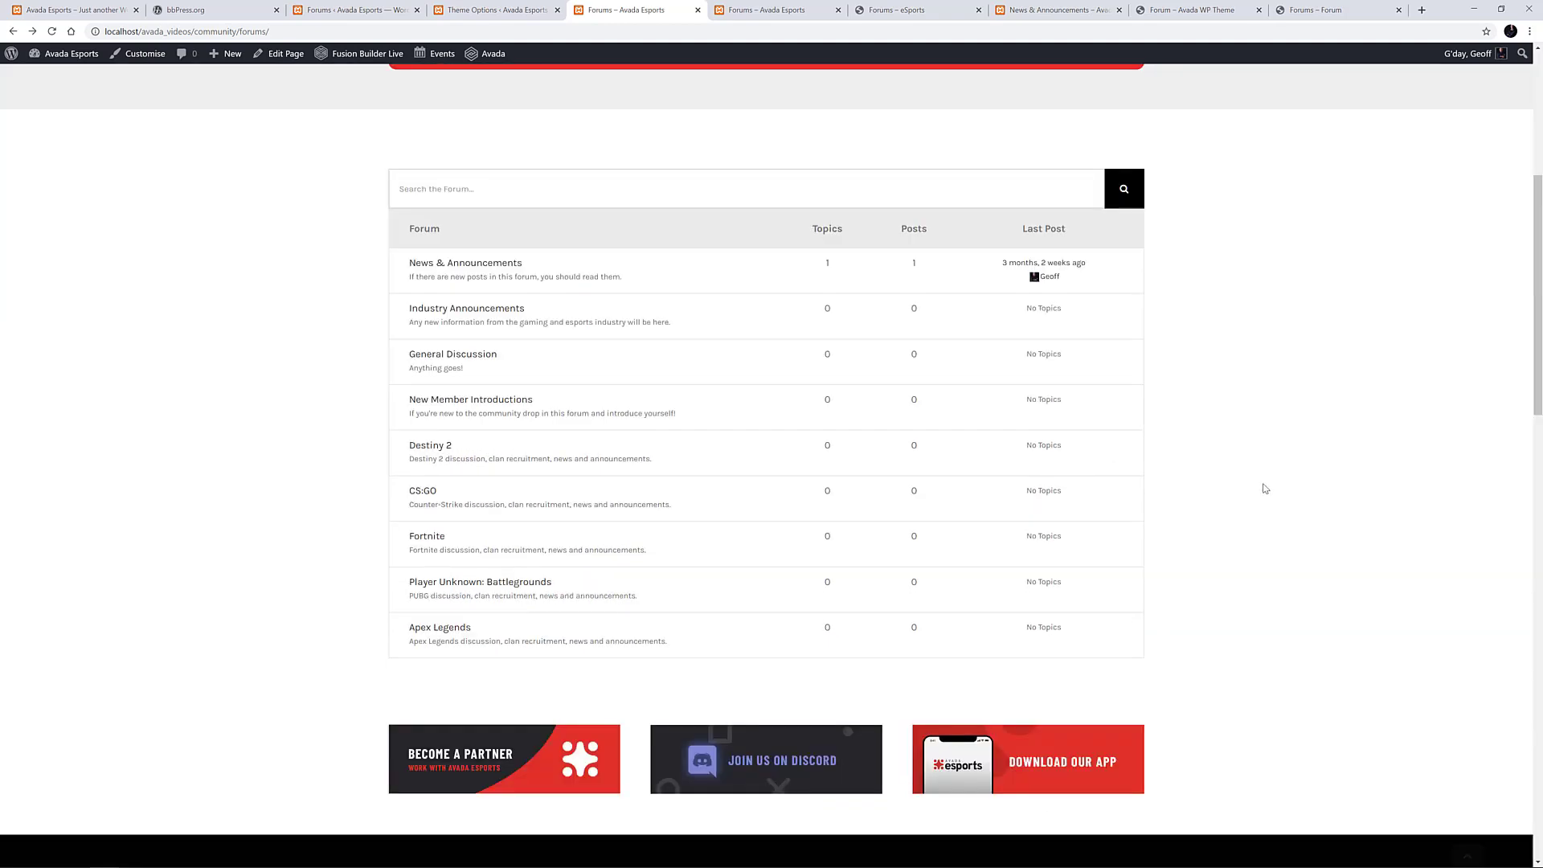
{"action": "scroll", "coordinate": [1265, 488], "scroll_direction": "down", "scroll_amount": 11}
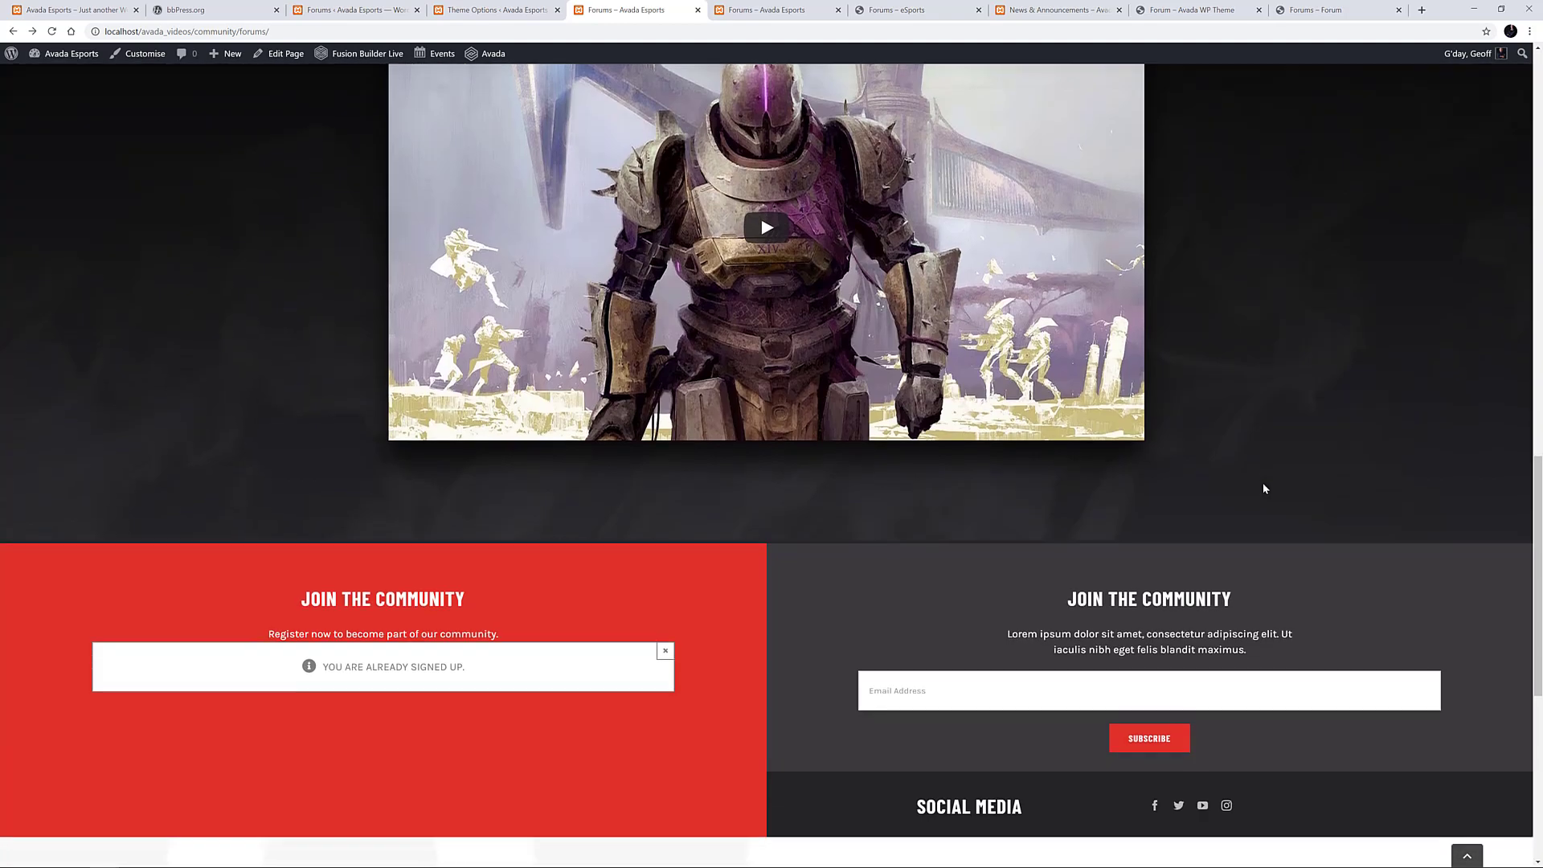
{"action": "scroll", "coordinate": [1264, 488], "scroll_direction": "down", "scroll_amount": 6}
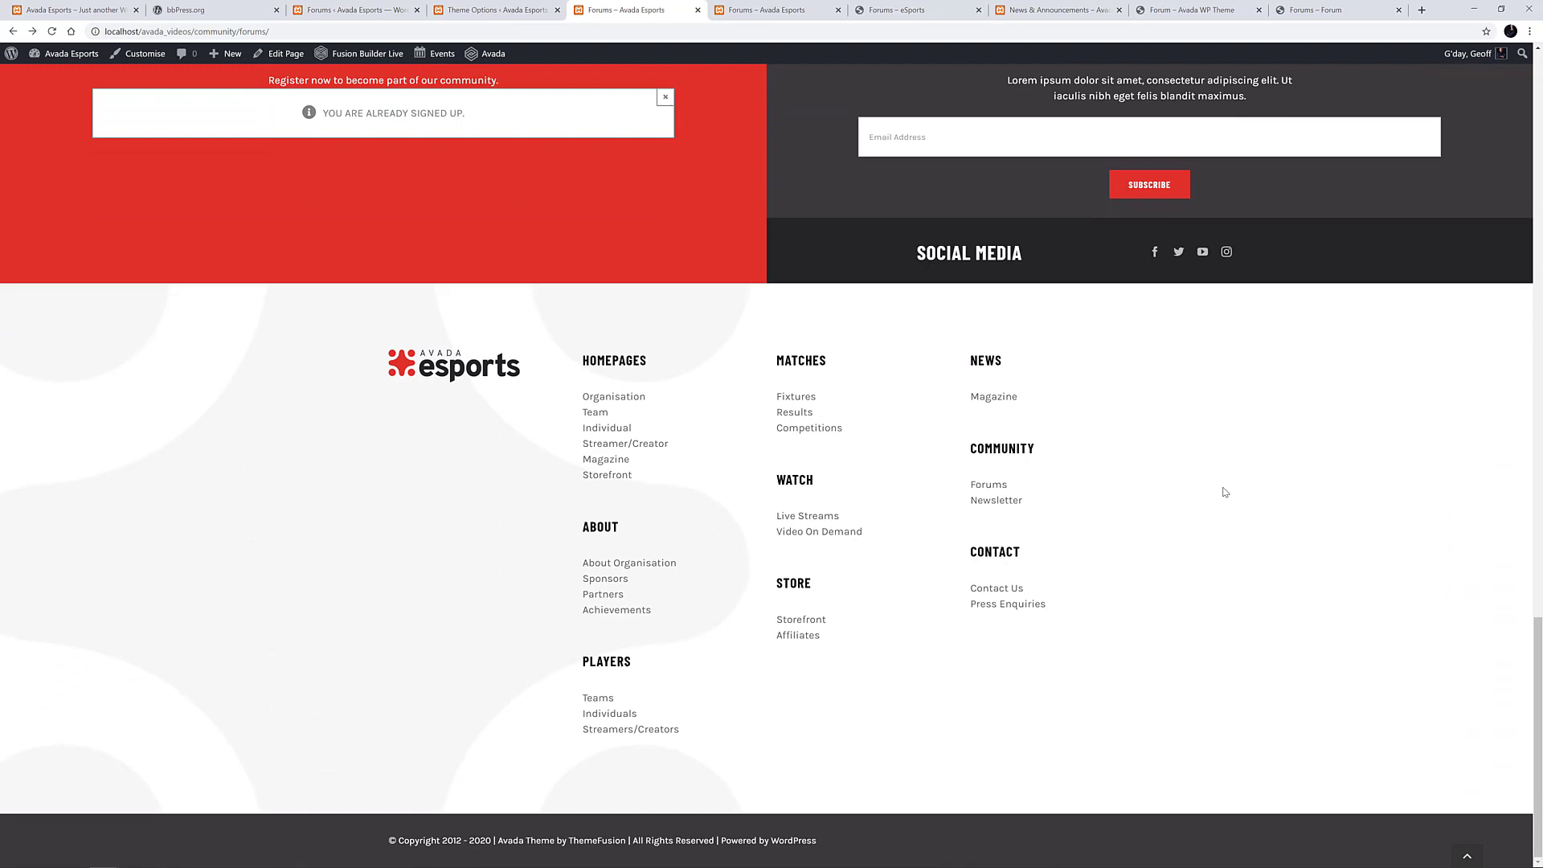
{"action": "scroll", "coordinate": [1224, 490], "scroll_direction": "up", "scroll_amount": 8}
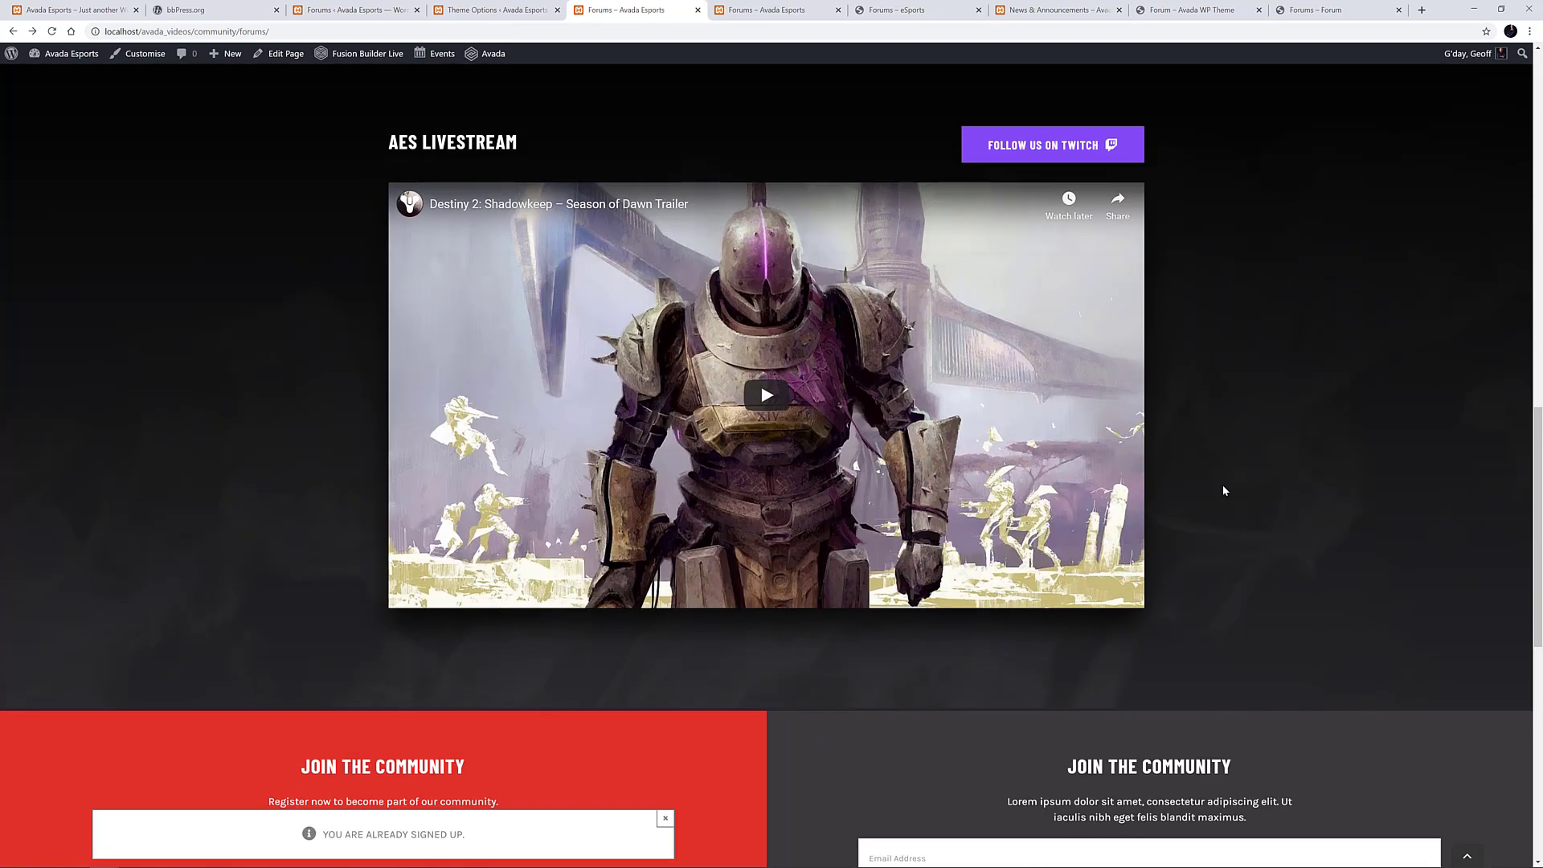
{"action": "left_click", "coordinate": [784, 10]}
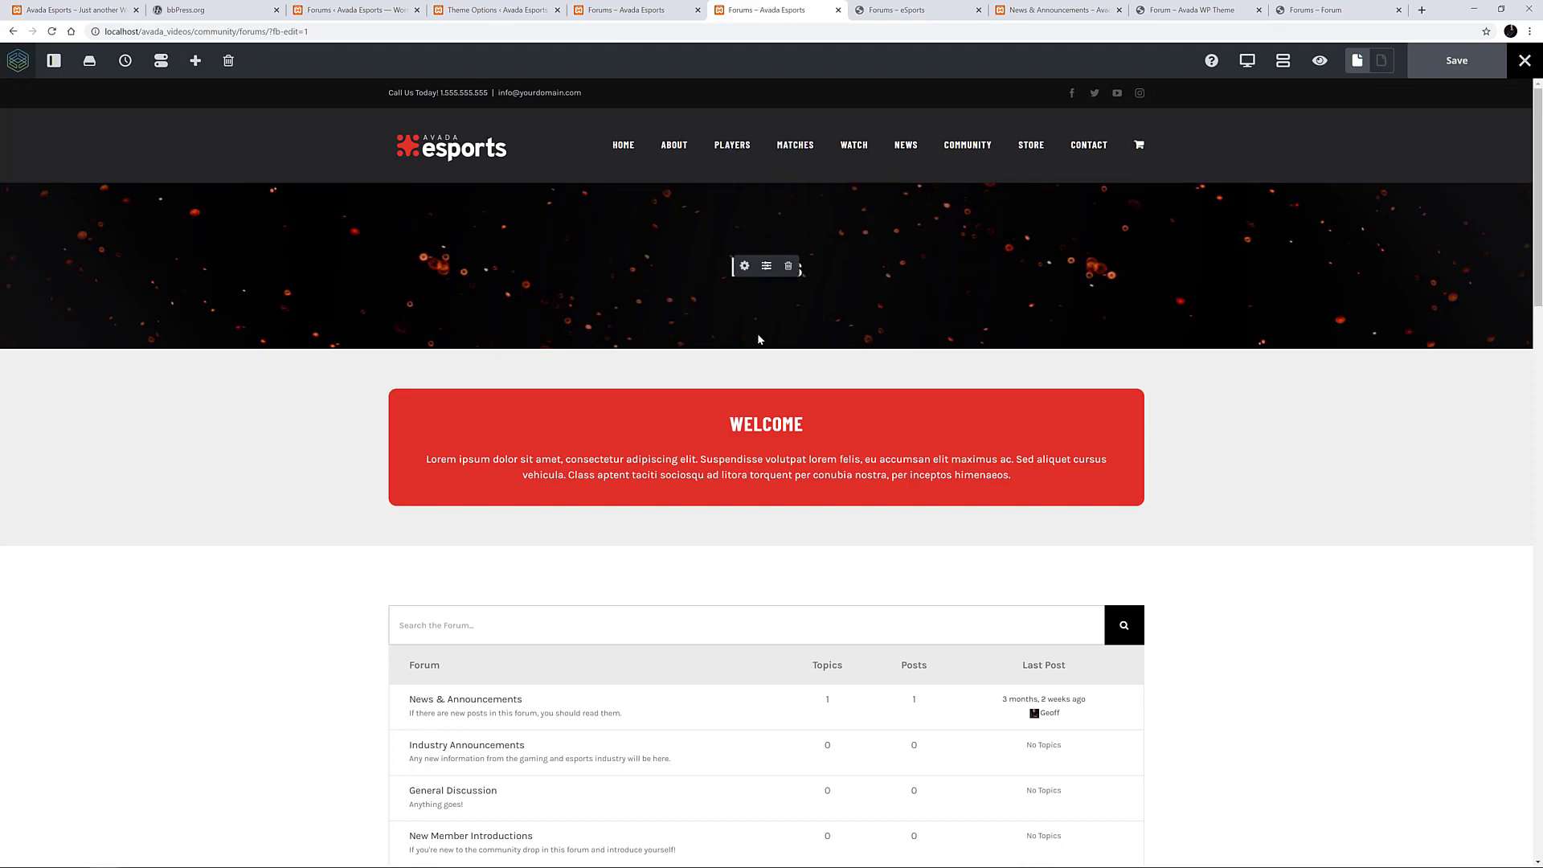
Open Element Options for the forum list Code Block to reveal its [bbp-forum-index] shortcode
{"action": "scroll", "coordinate": [757, 332], "scroll_direction": "down", "scroll_amount": 15}
{"action": "scroll", "coordinate": [758, 344], "scroll_direction": "down", "scroll_amount": 4}
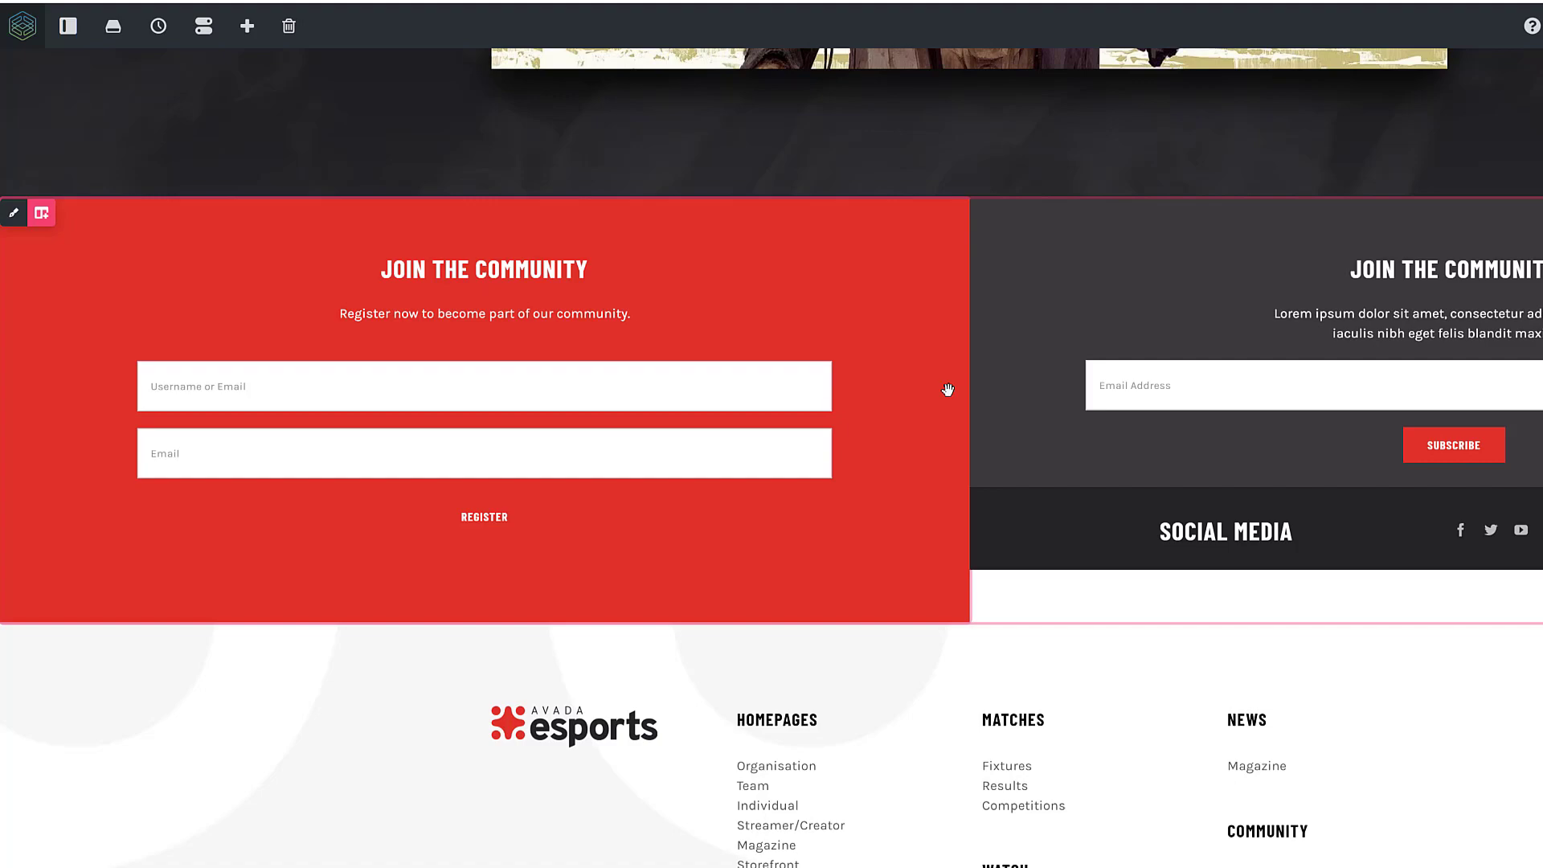
{"action": "scroll", "coordinate": [751, 352], "scroll_direction": "up", "scroll_amount": 10}
{"action": "scroll", "coordinate": [766, 473], "scroll_direction": "up", "scroll_amount": 3}
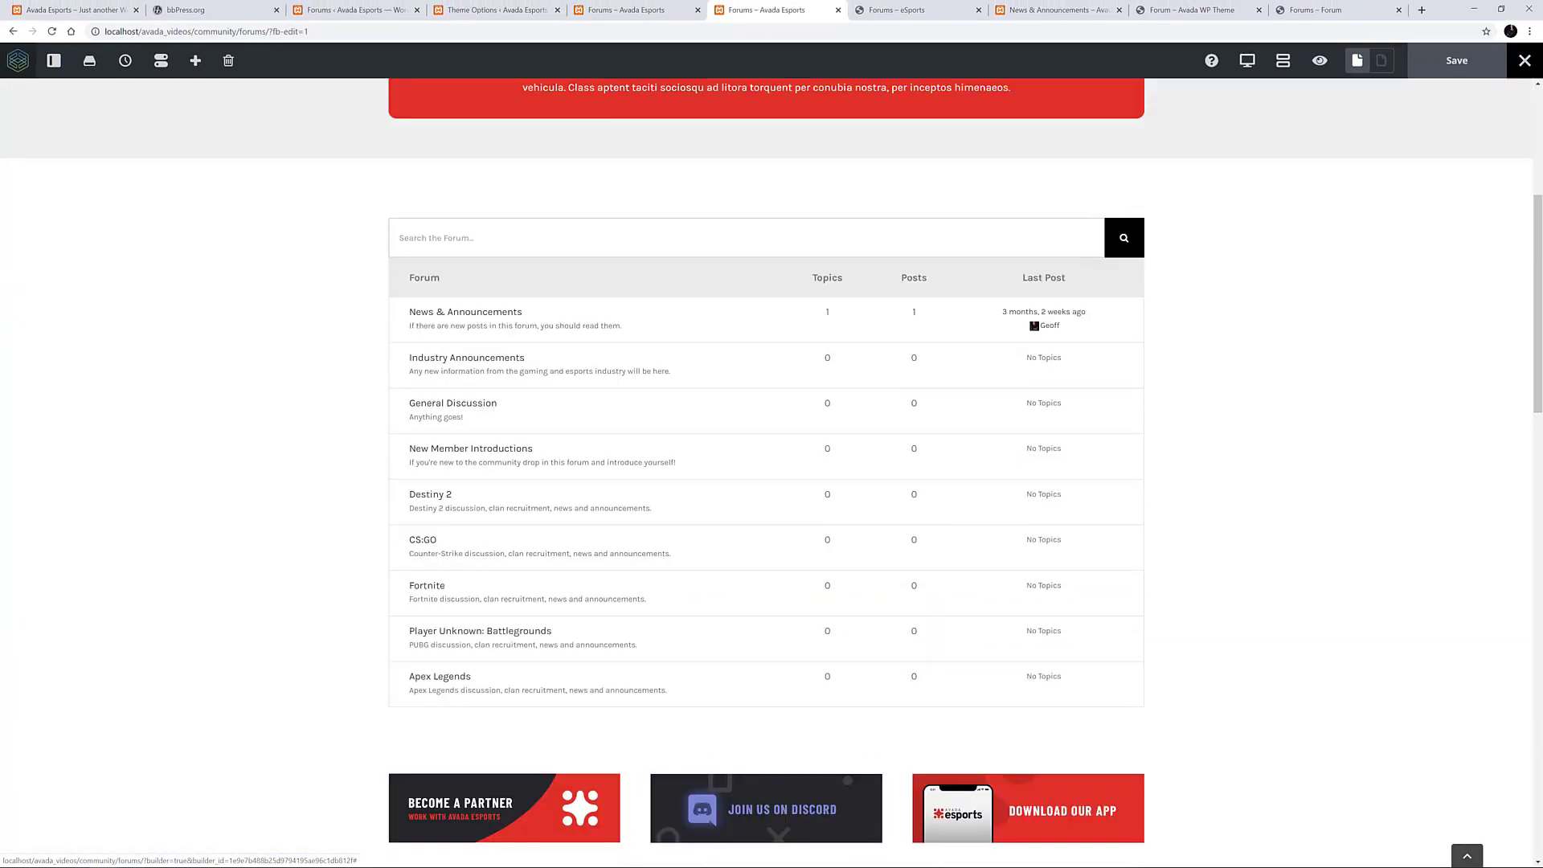
{"action": "mouse_move", "coordinate": [827, 442]}
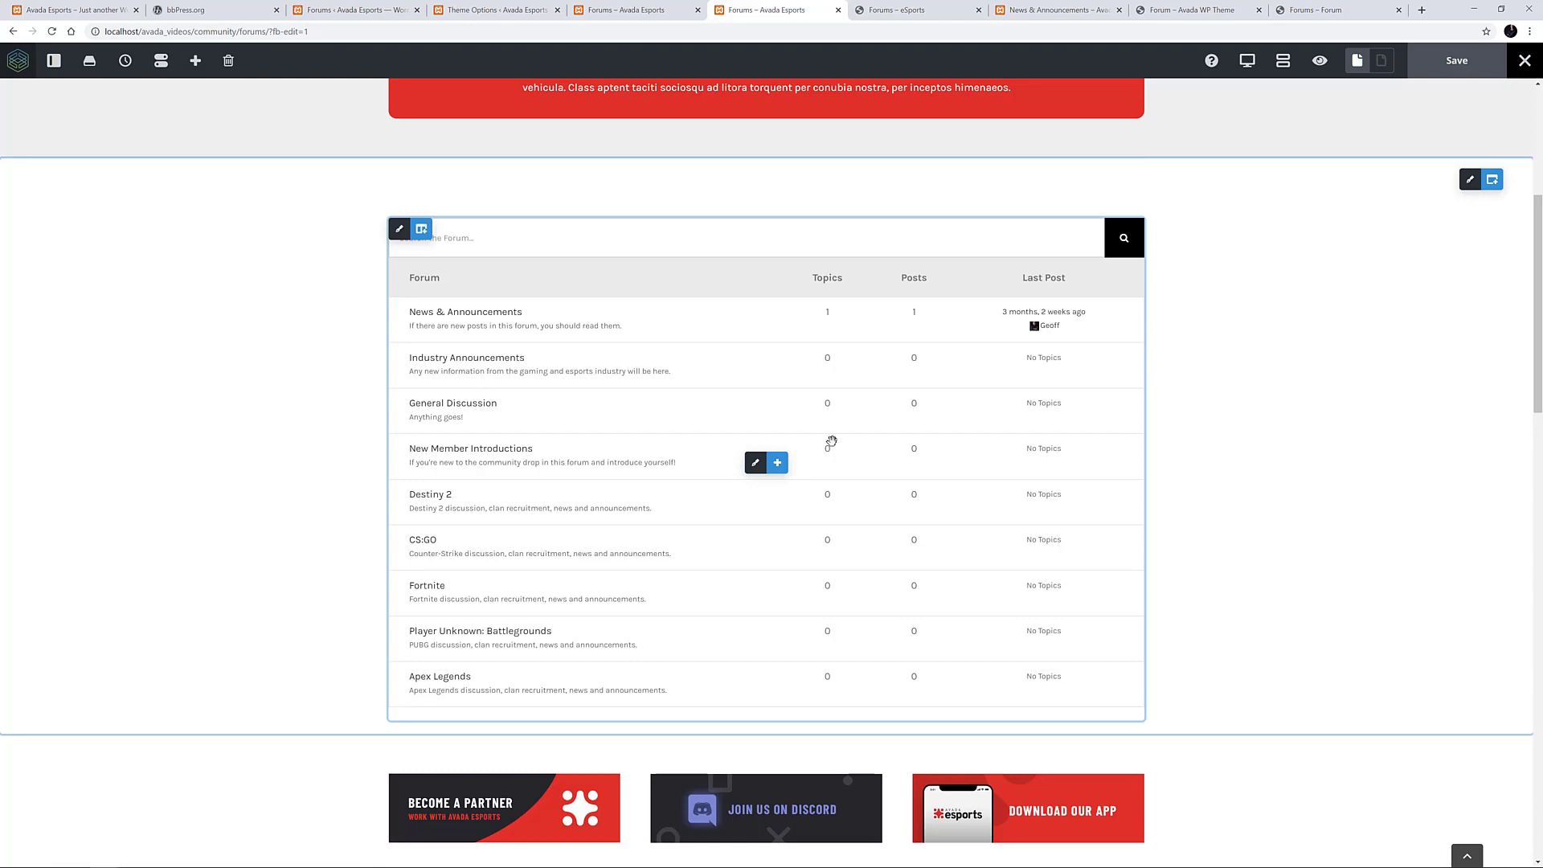
{"action": "left_click", "coordinate": [756, 464]}
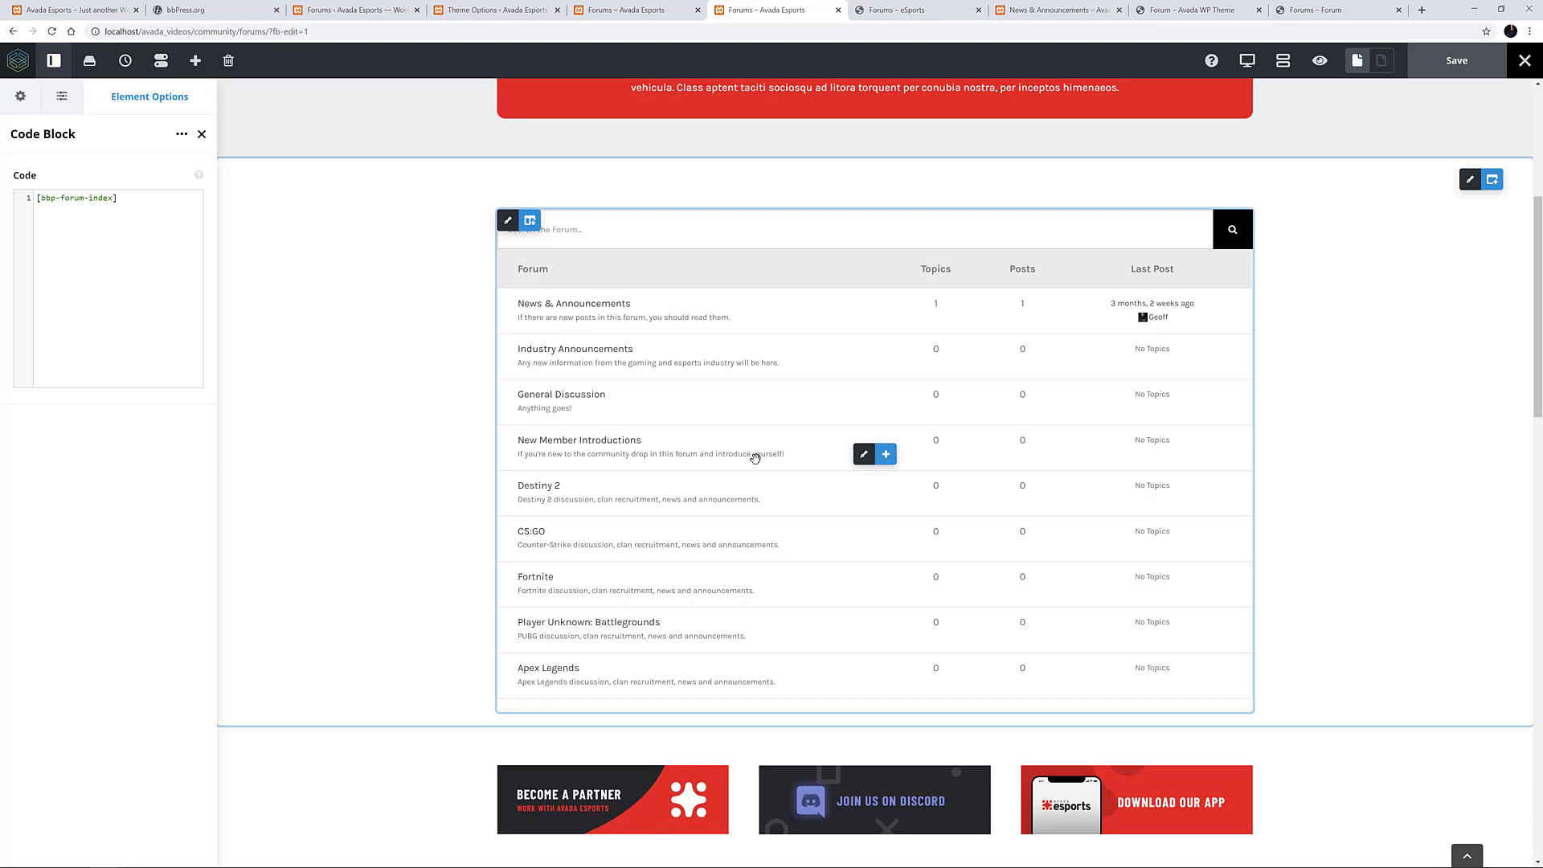
Open the News & Announcements forum on the live eSports demo site
{"action": "left_click", "coordinate": [884, 8]}
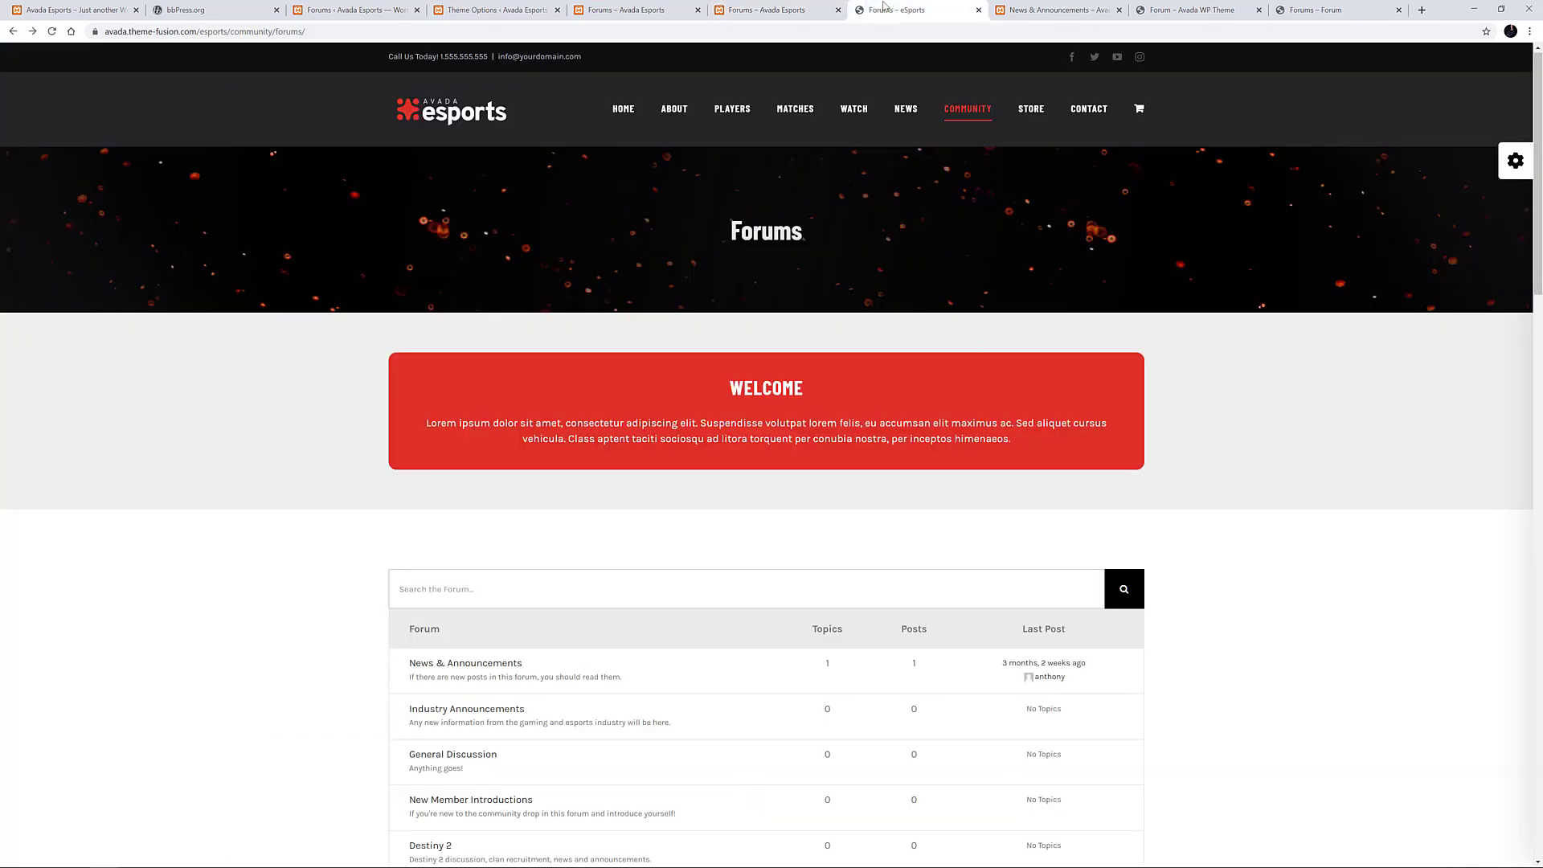
{"action": "scroll", "coordinate": [813, 85], "scroll_direction": "down", "scroll_amount": 3}
{"action": "left_click", "coordinate": [495, 482]}
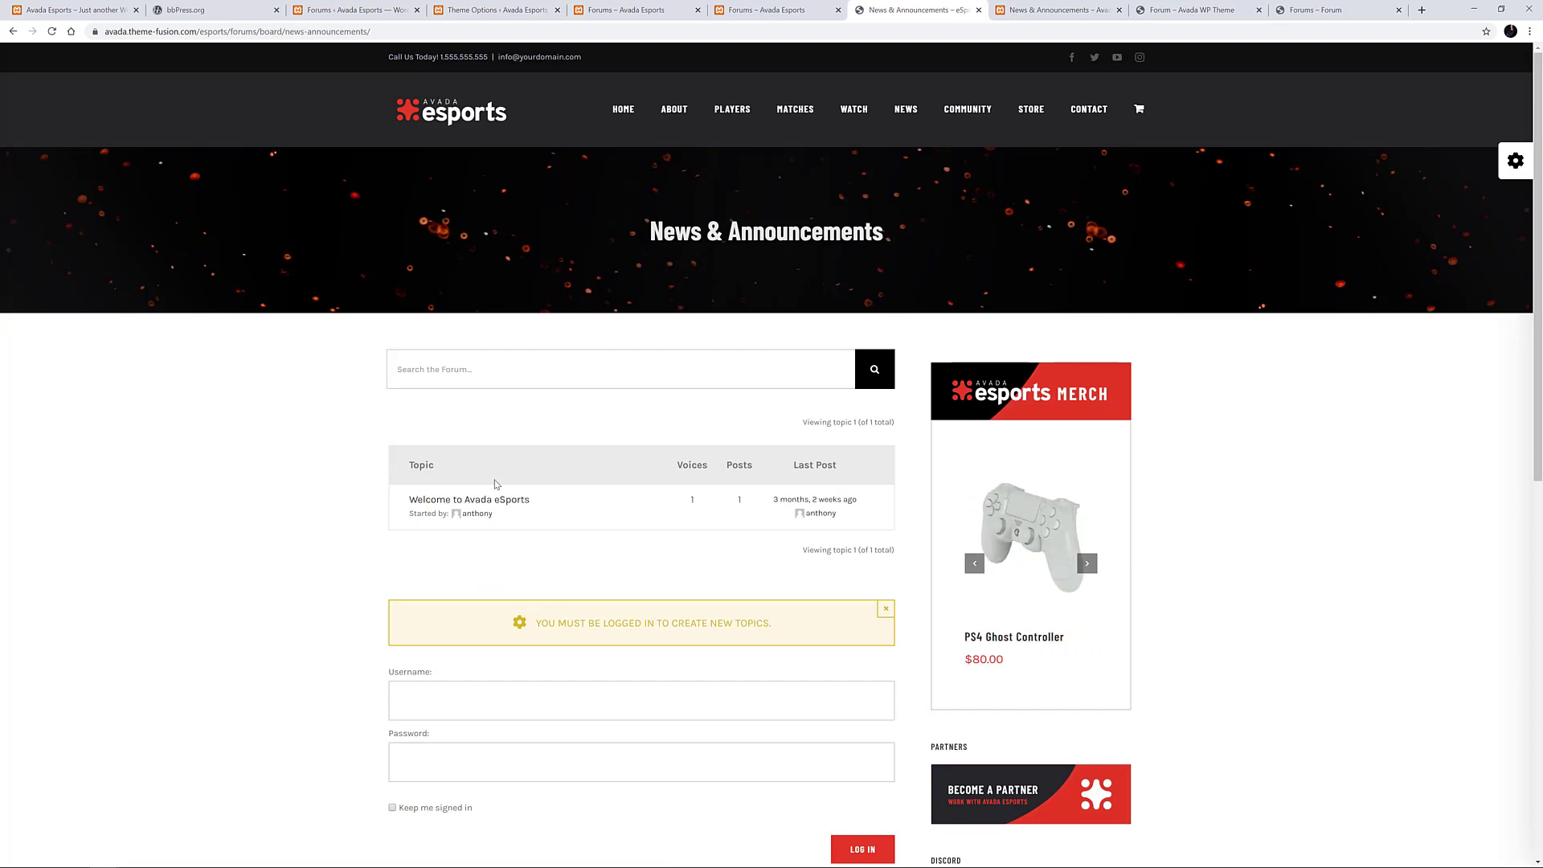
{"action": "scroll", "coordinate": [496, 484], "scroll_direction": "down", "scroll_amount": 3}
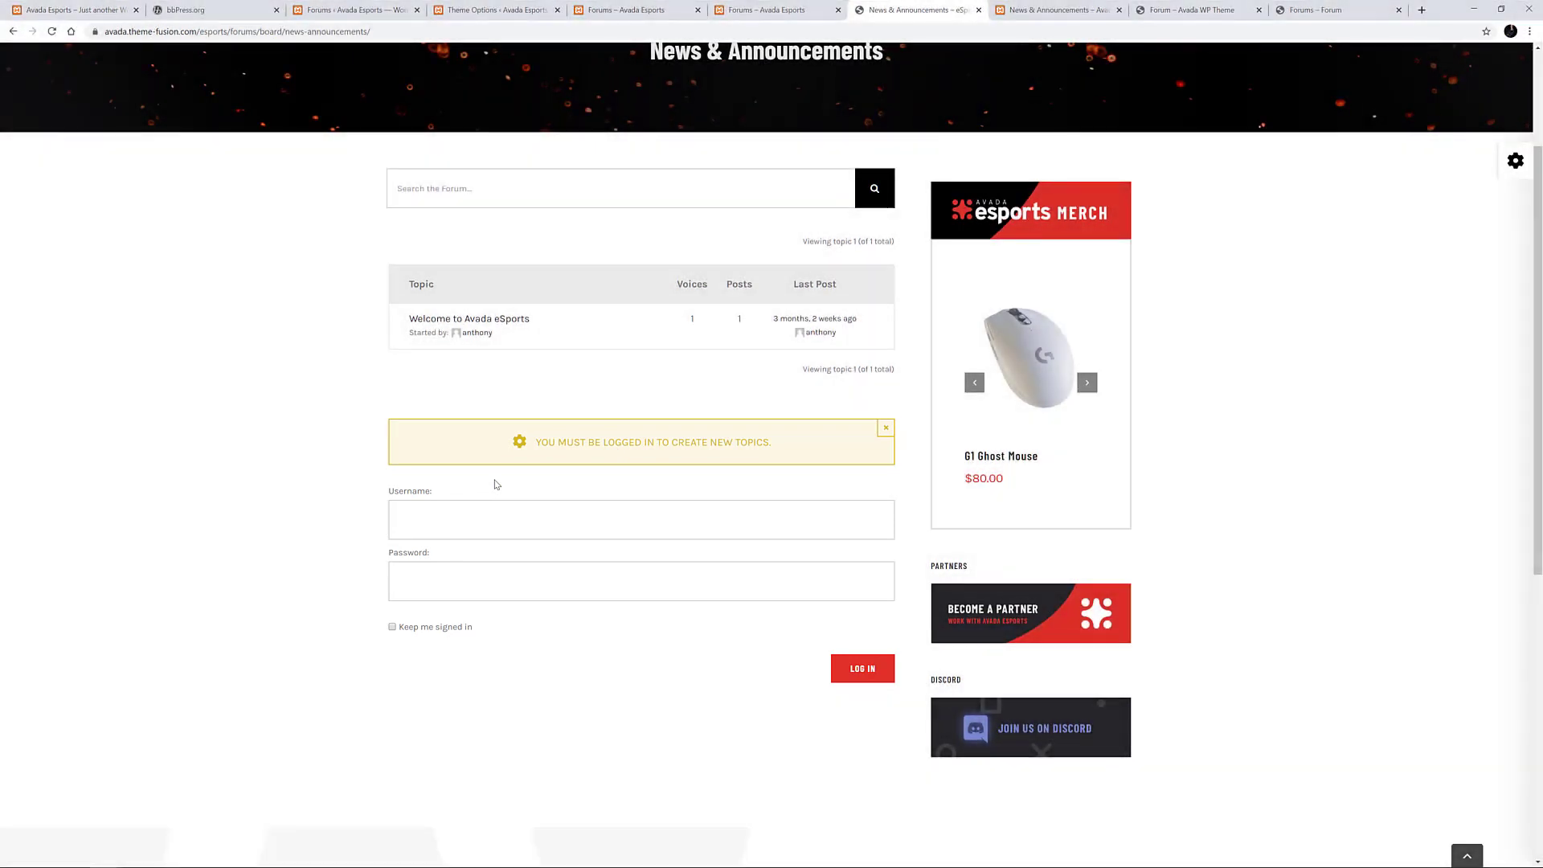
On the local logged-in site, open the 'Welcome to Avada eSports' topic
{"action": "left_click", "coordinate": [1033, 11]}
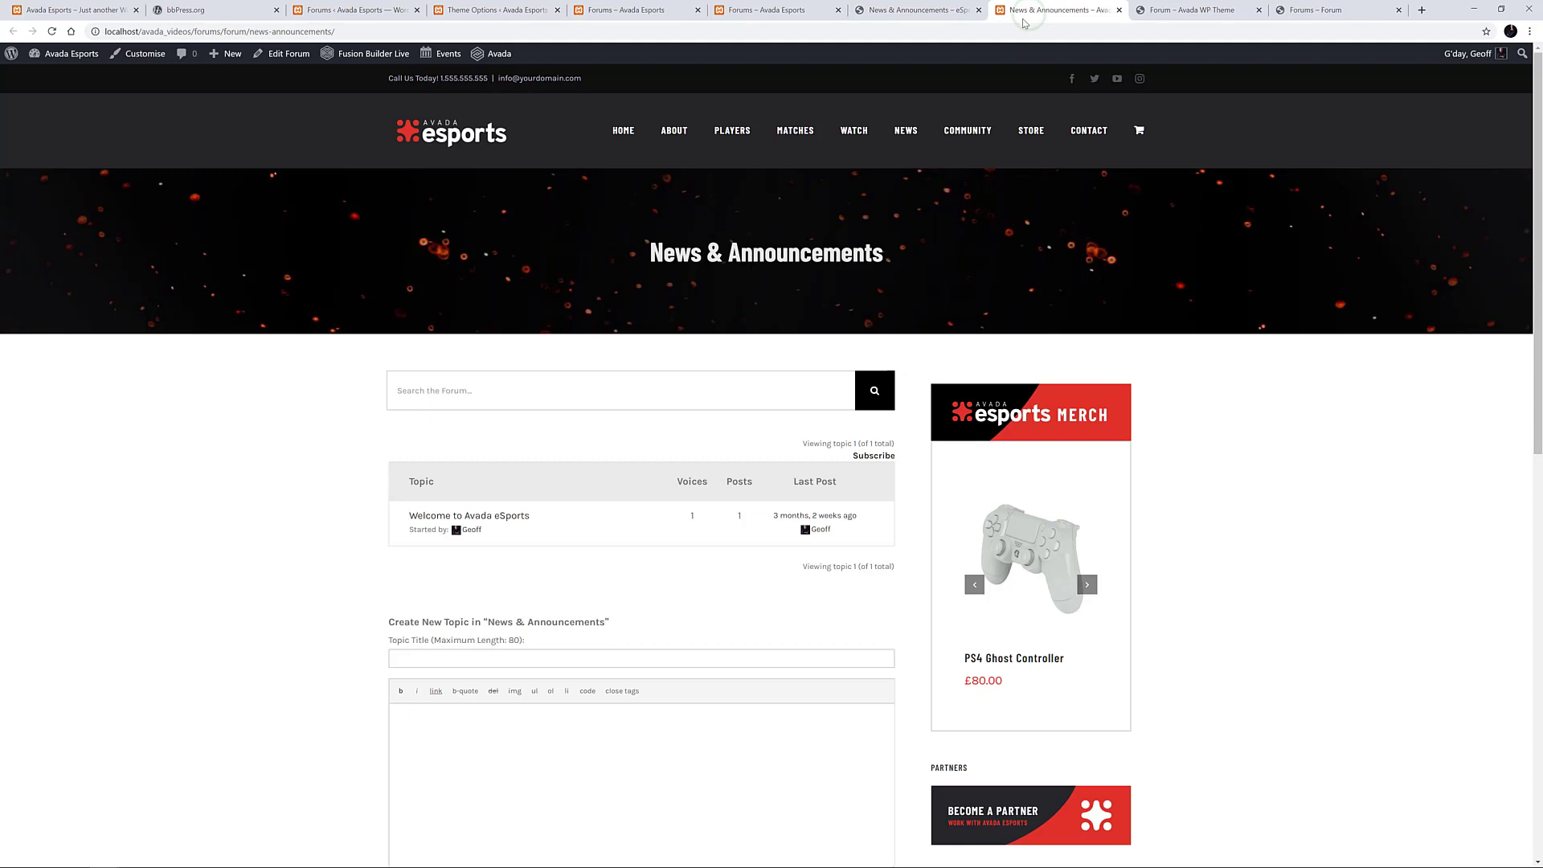
{"action": "scroll", "coordinate": [334, 561], "scroll_direction": "down", "scroll_amount": 3}
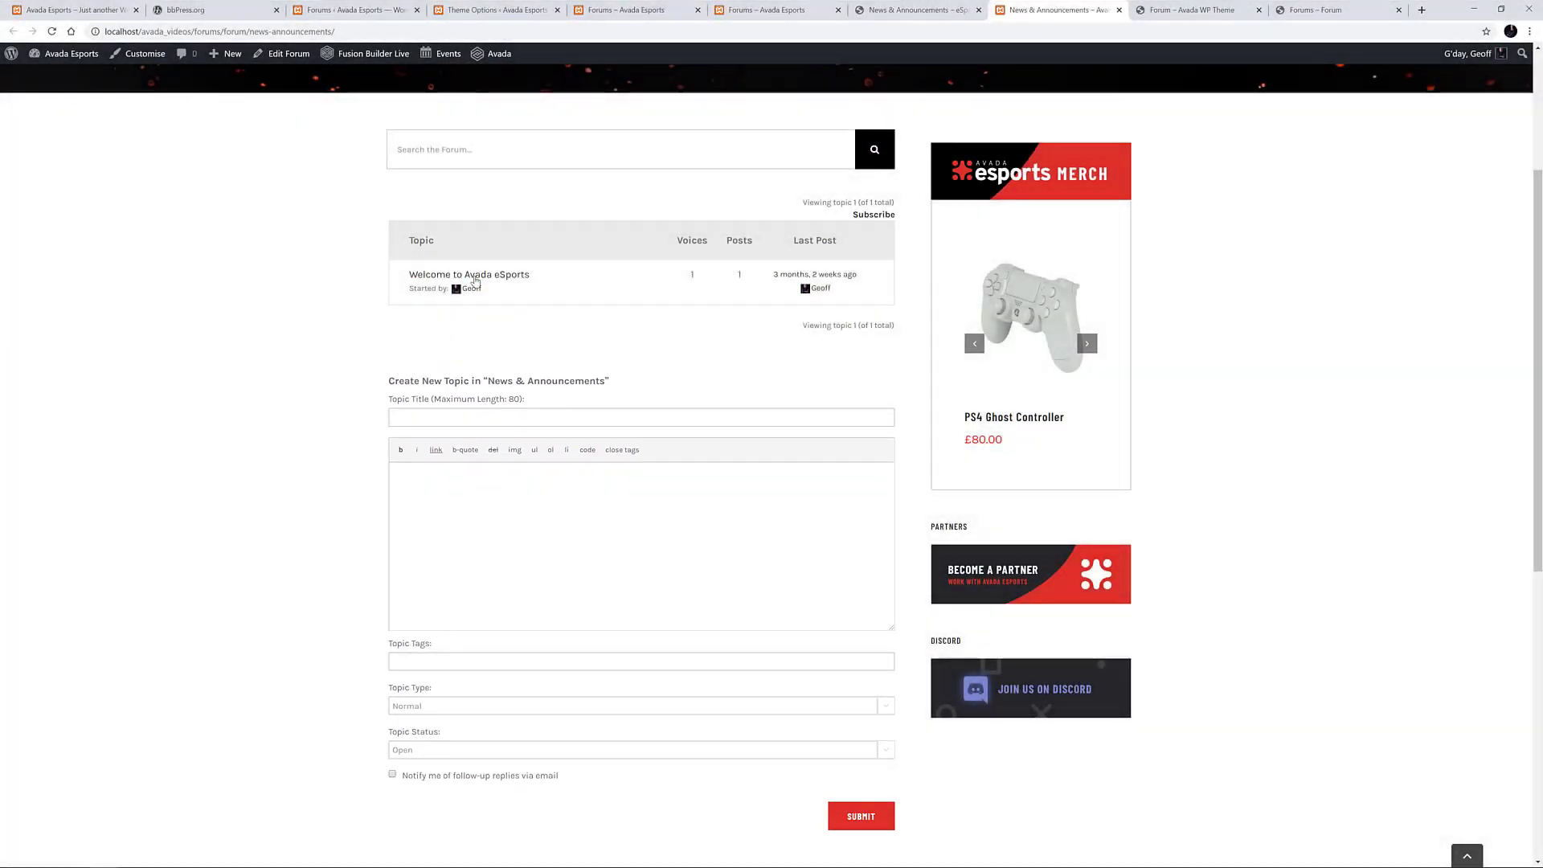
{"action": "left_click", "coordinate": [476, 278]}
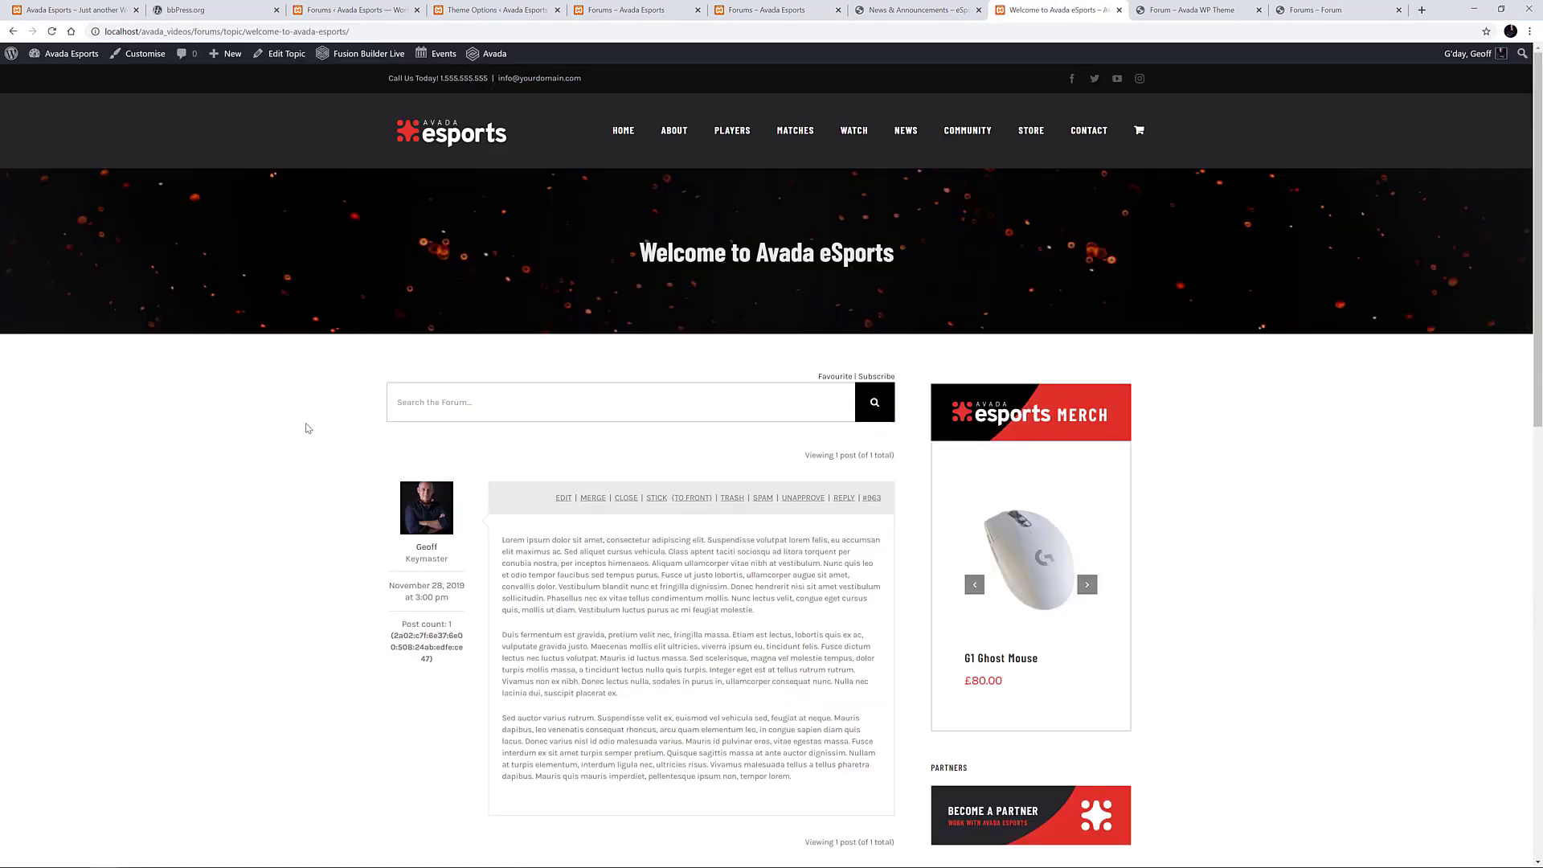
{"action": "scroll", "coordinate": [306, 429], "scroll_direction": "down", "scroll_amount": 4}
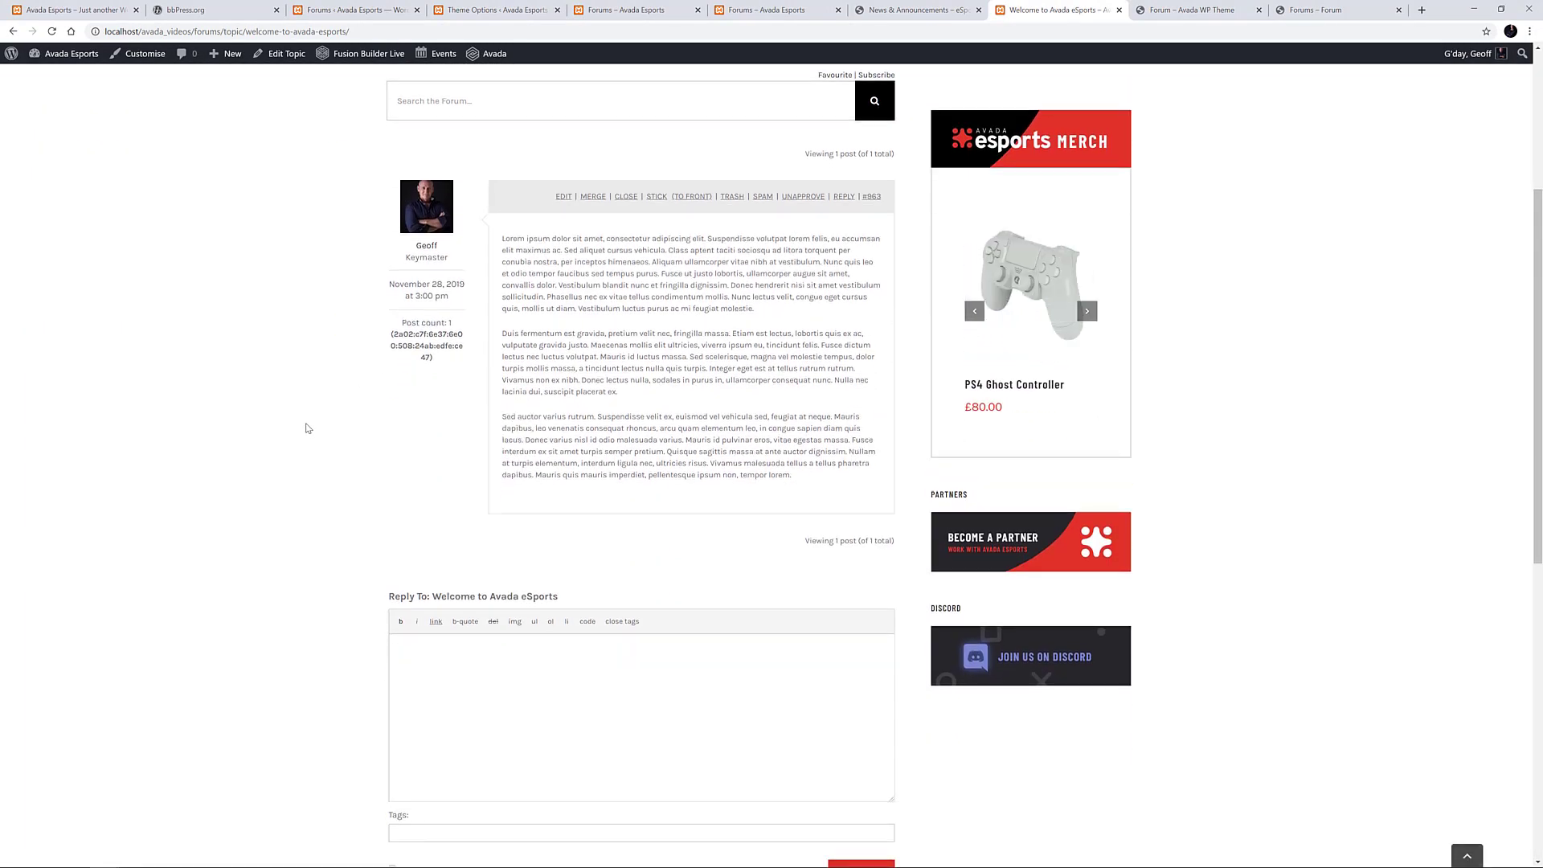
View the Avada Forum demo home page, then its Forums index with News & Community, Apple and Microsoft boards
{"action": "left_click", "coordinate": [1200, 12]}
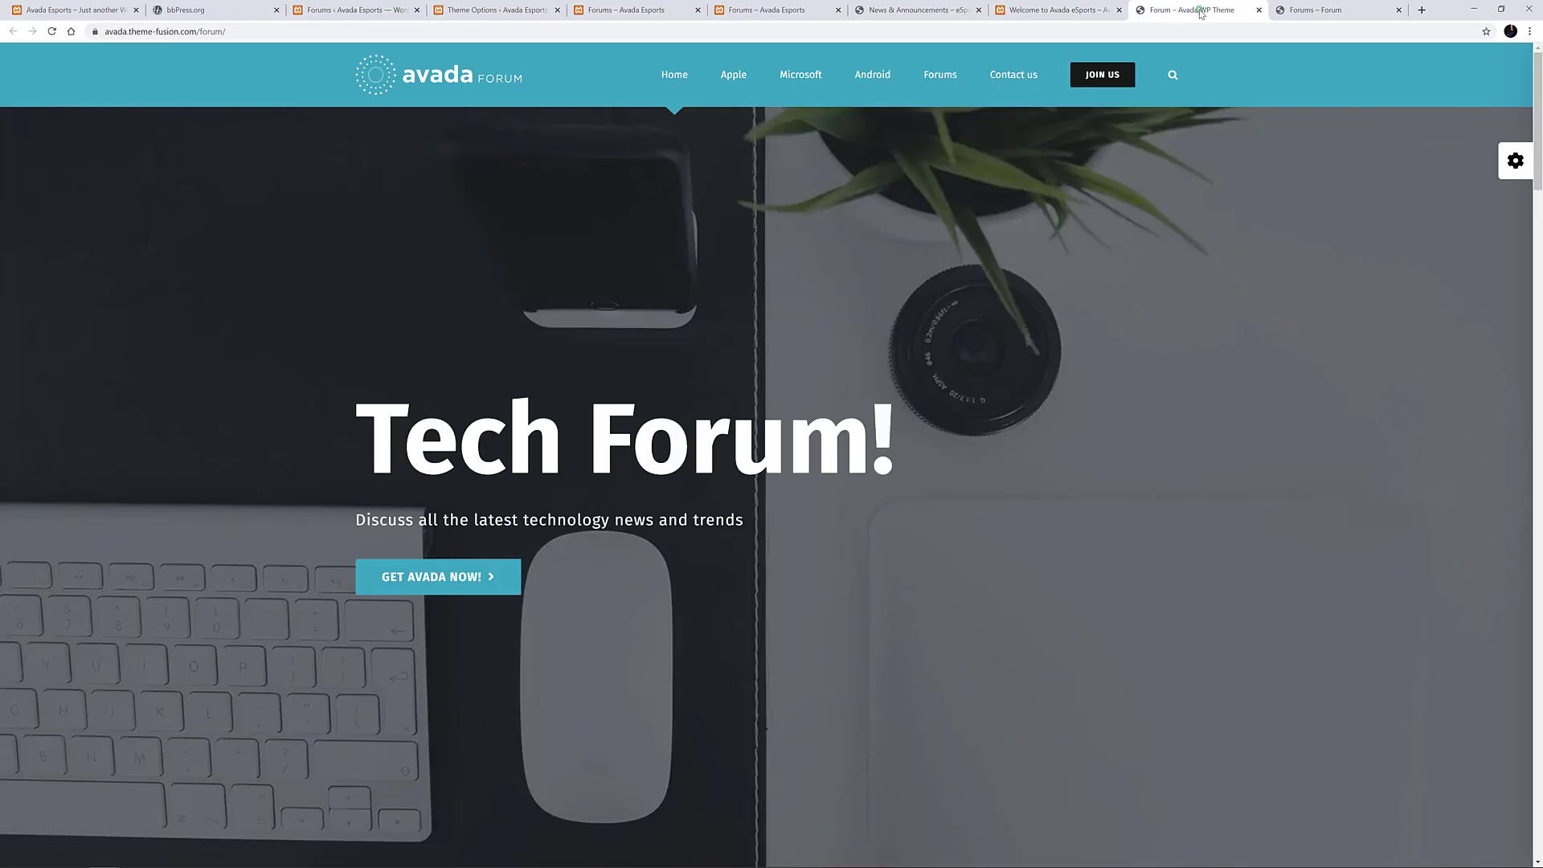
{"action": "mouse_move", "coordinate": [928, 85]}
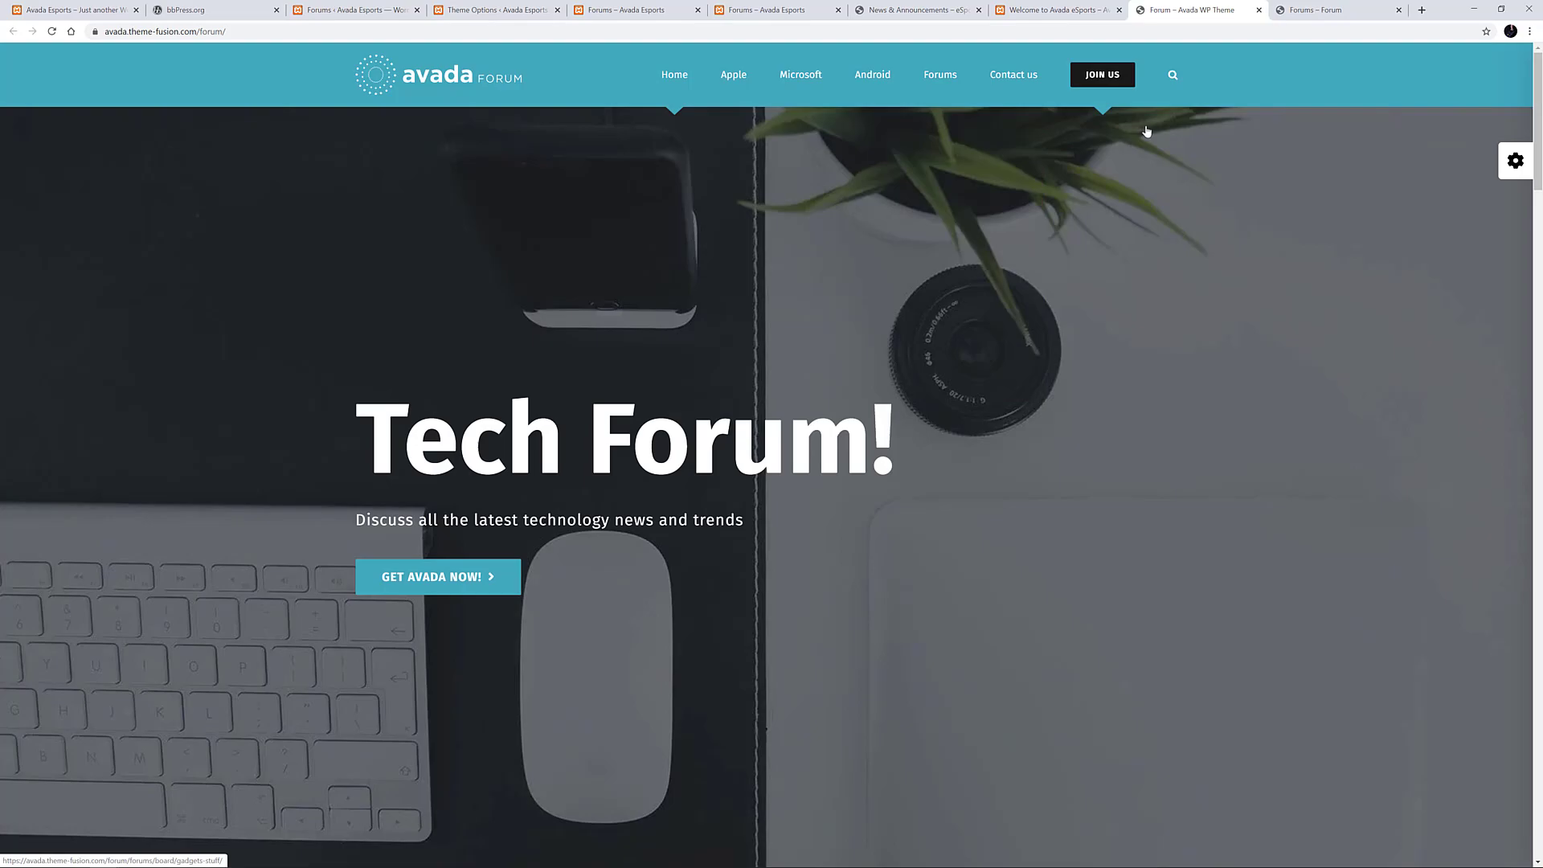
{"action": "left_click", "coordinate": [1312, 10]}
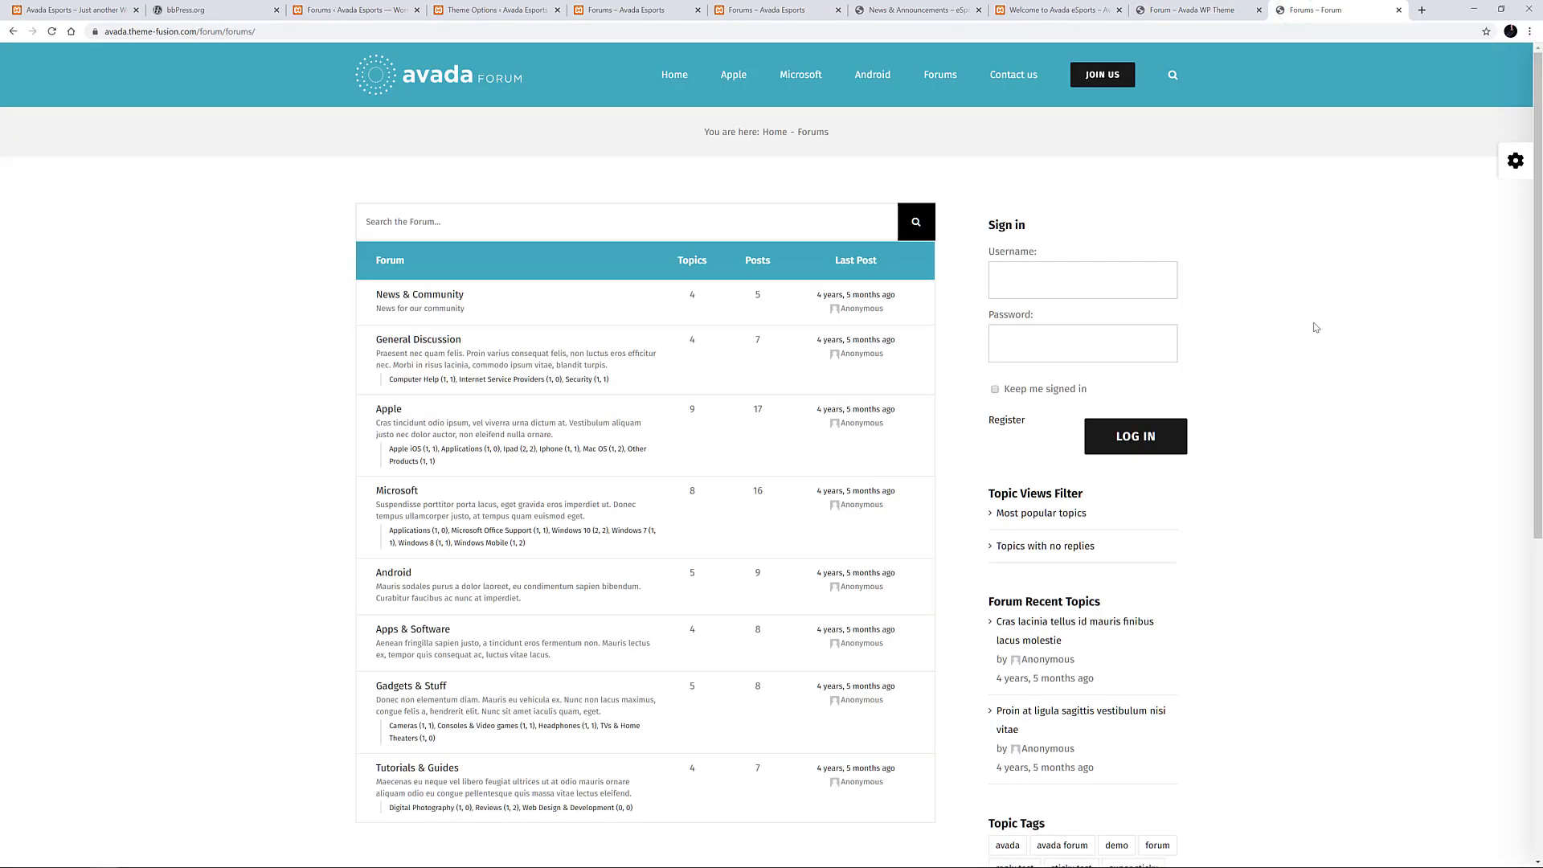